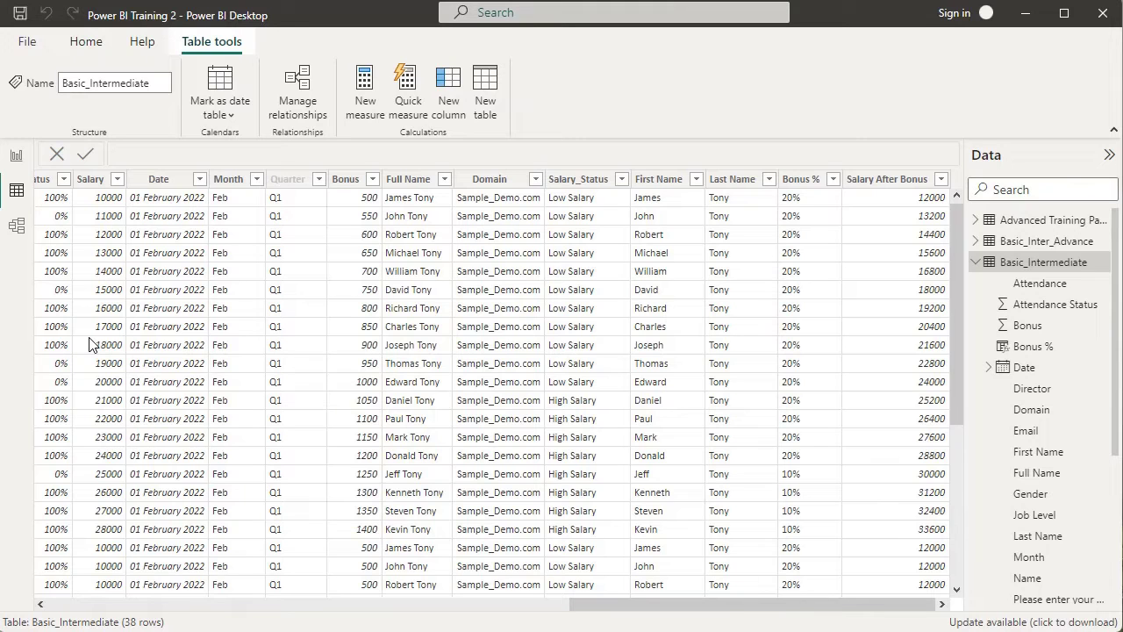
Step: Scroll down and back up through the Basic_Intermediate table to review its rows
{"action": "scroll", "coordinate": [811, 528], "scroll_direction": "down", "scroll_amount": 5}
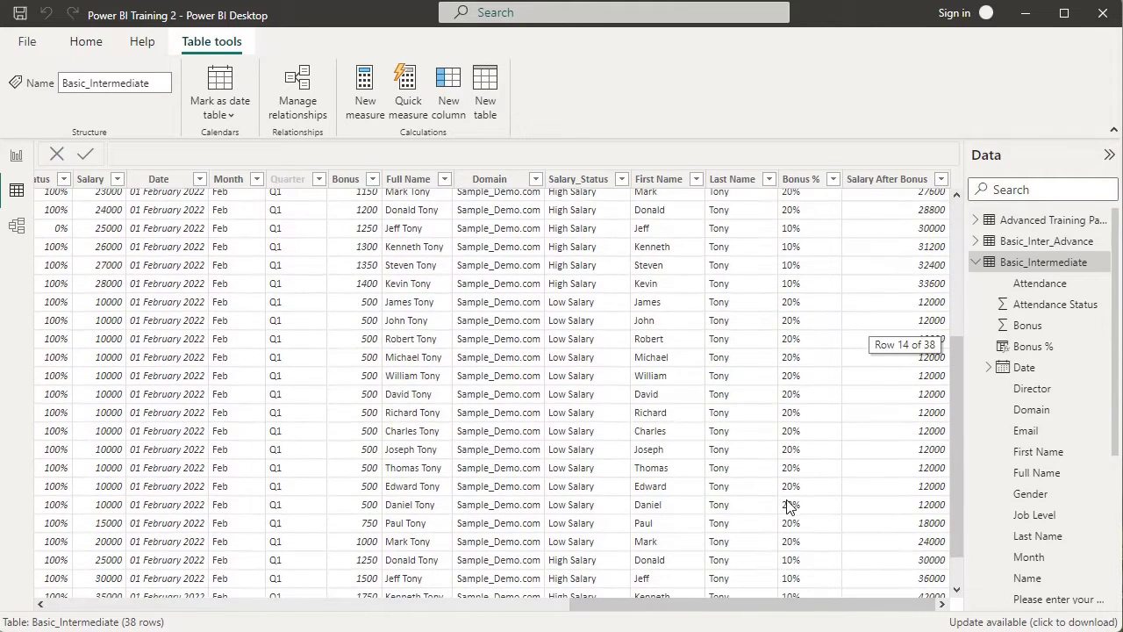
{"action": "scroll", "coordinate": [798, 467], "scroll_direction": "up", "scroll_amount": 5}
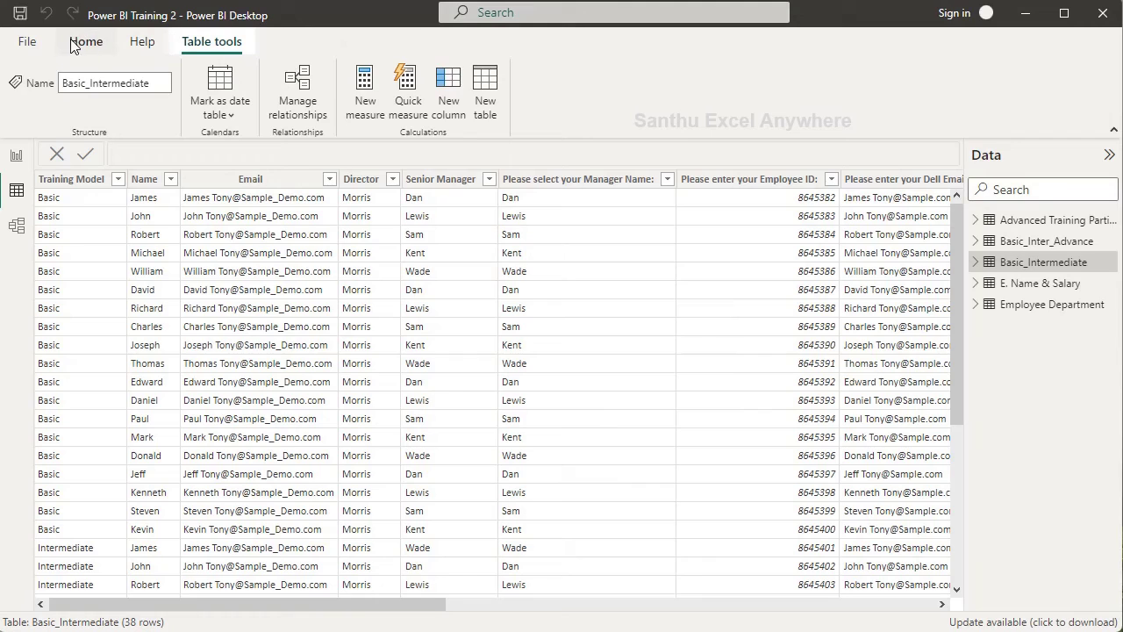
Step: Bring the Salary column into view and open its filter list of values from 10000 upward
{"action": "left_click", "coordinate": [86, 41]}
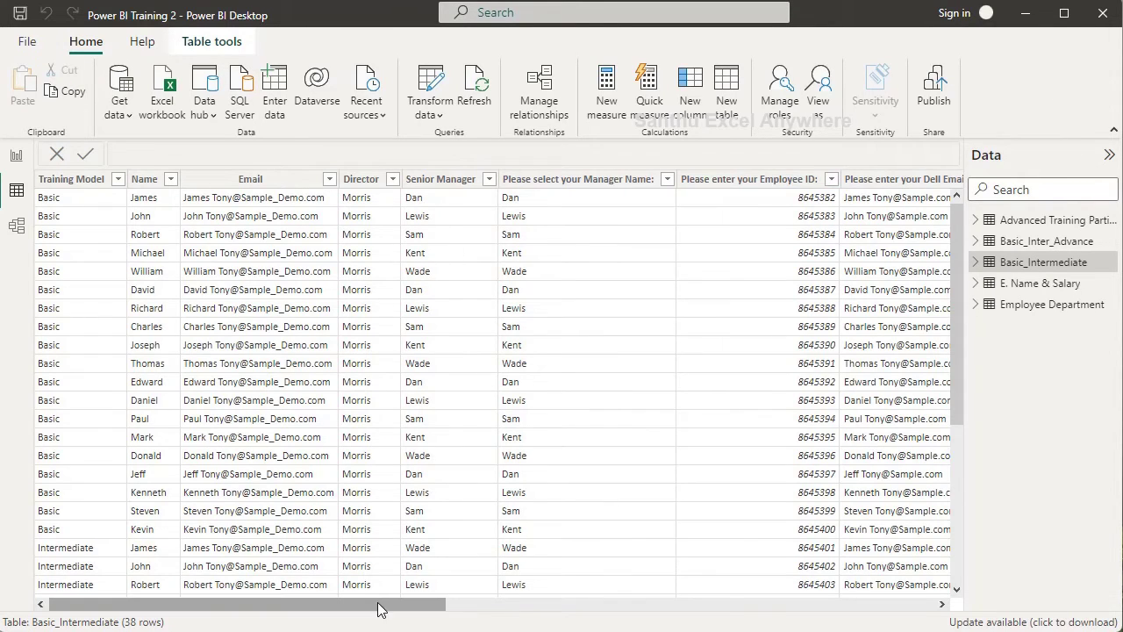
{"action": "left_click_drag", "start_coordinate": [378, 609], "coordinate": [772, 607]}
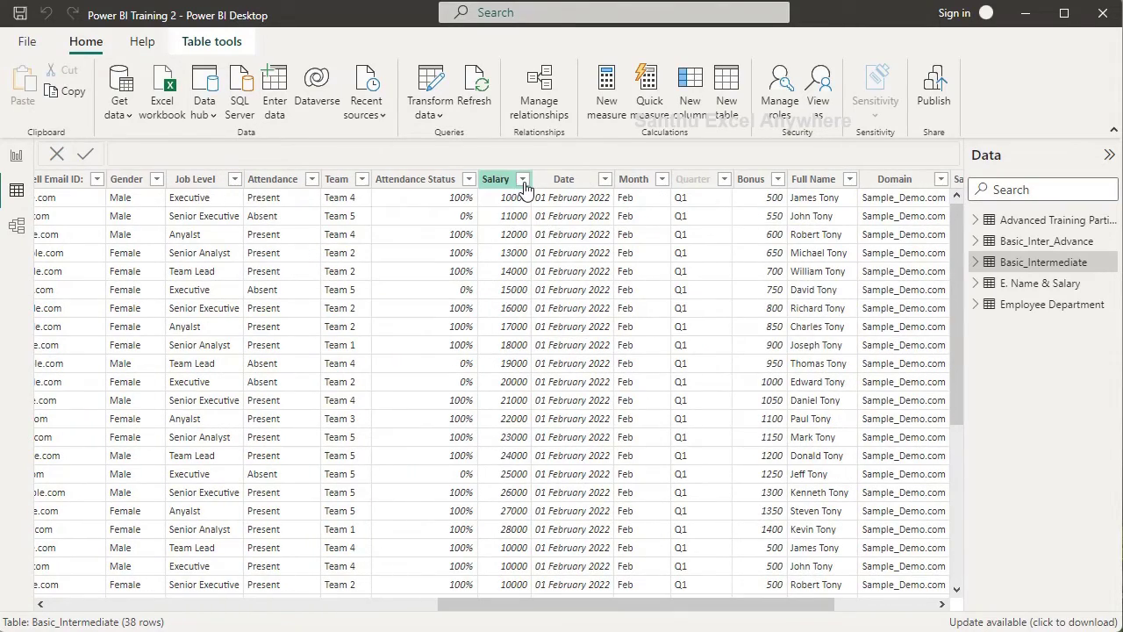
{"action": "left_click", "coordinate": [522, 180]}
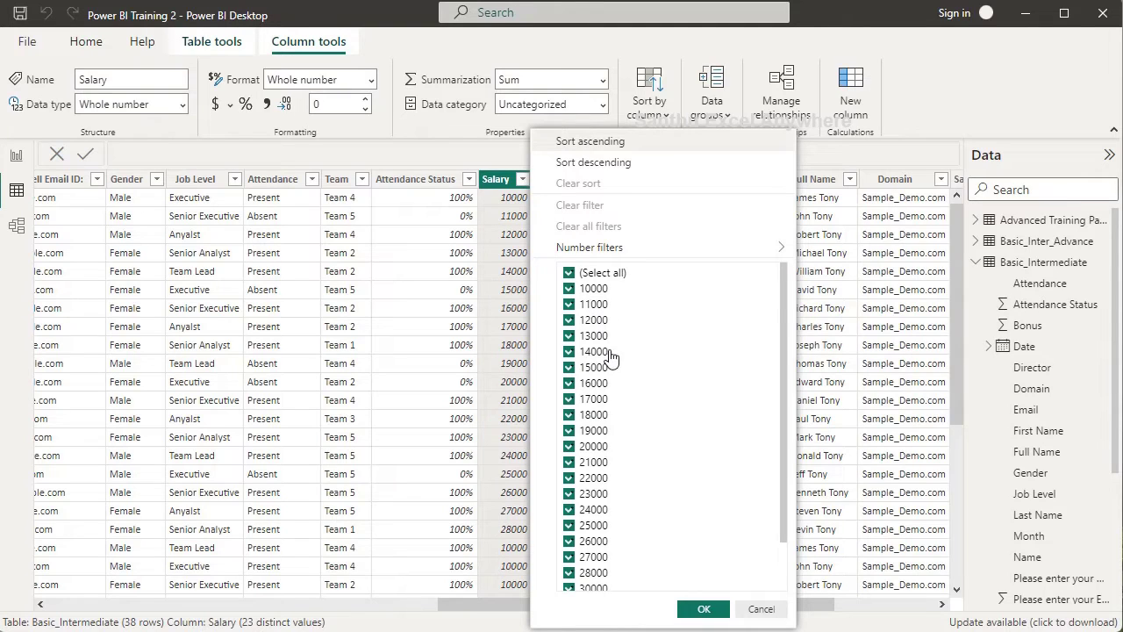
Step: Browse the Salary values, close the list unfiltered, and scroll the table right to Last Name
{"action": "scroll", "coordinate": [614, 355], "scroll_direction": "down", "scroll_amount": 2}
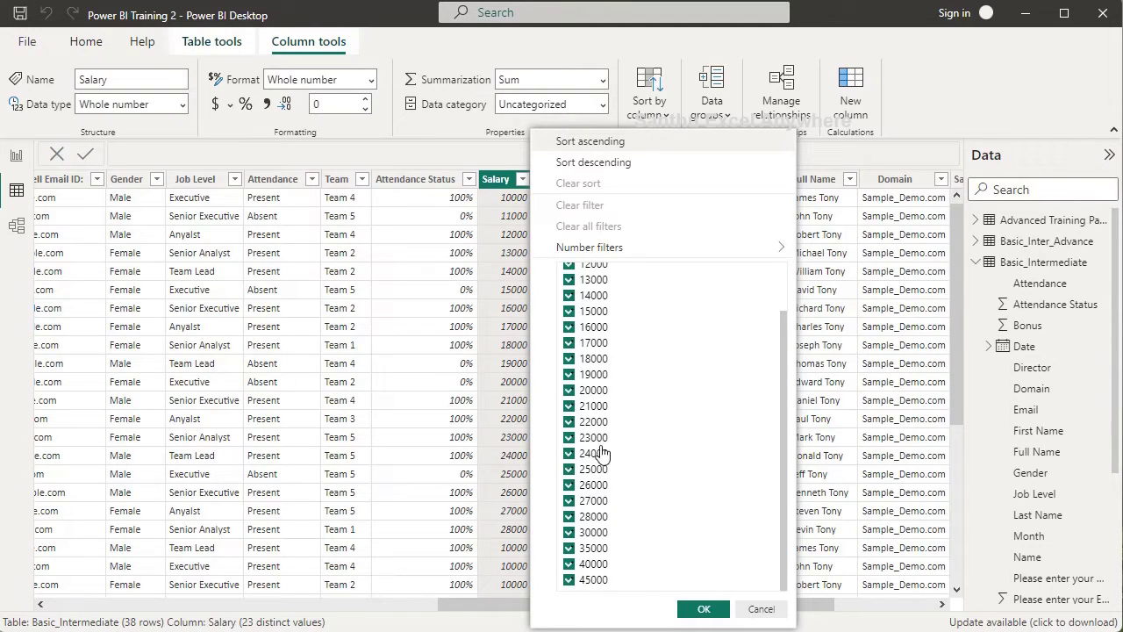
{"action": "scroll", "coordinate": [604, 403], "scroll_direction": "up", "scroll_amount": 2}
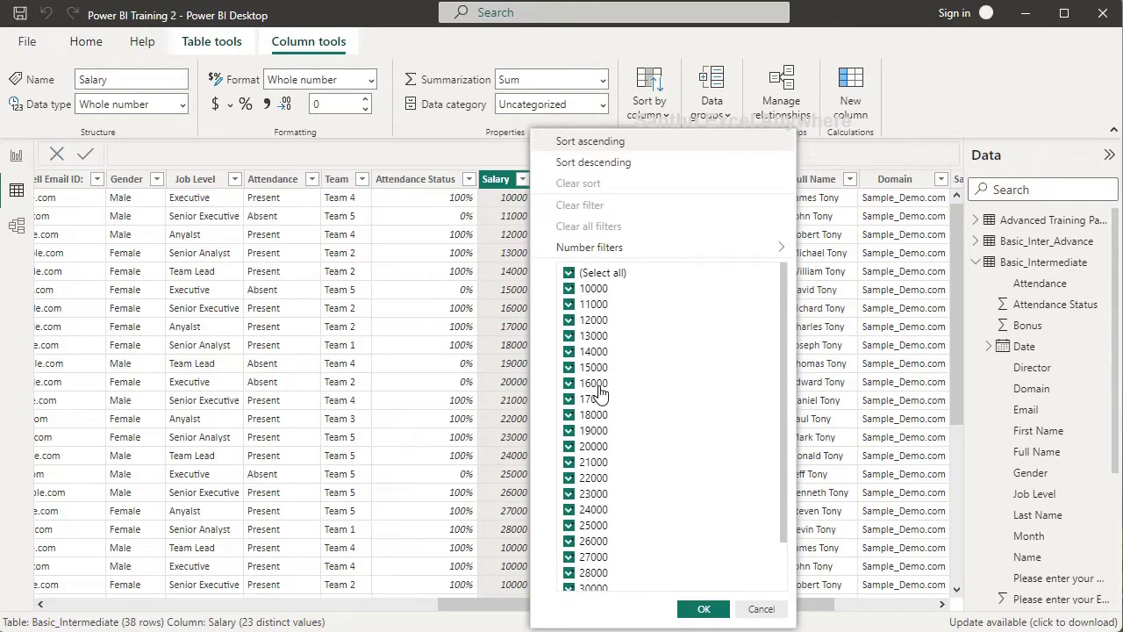
{"action": "left_click", "coordinate": [759, 608]}
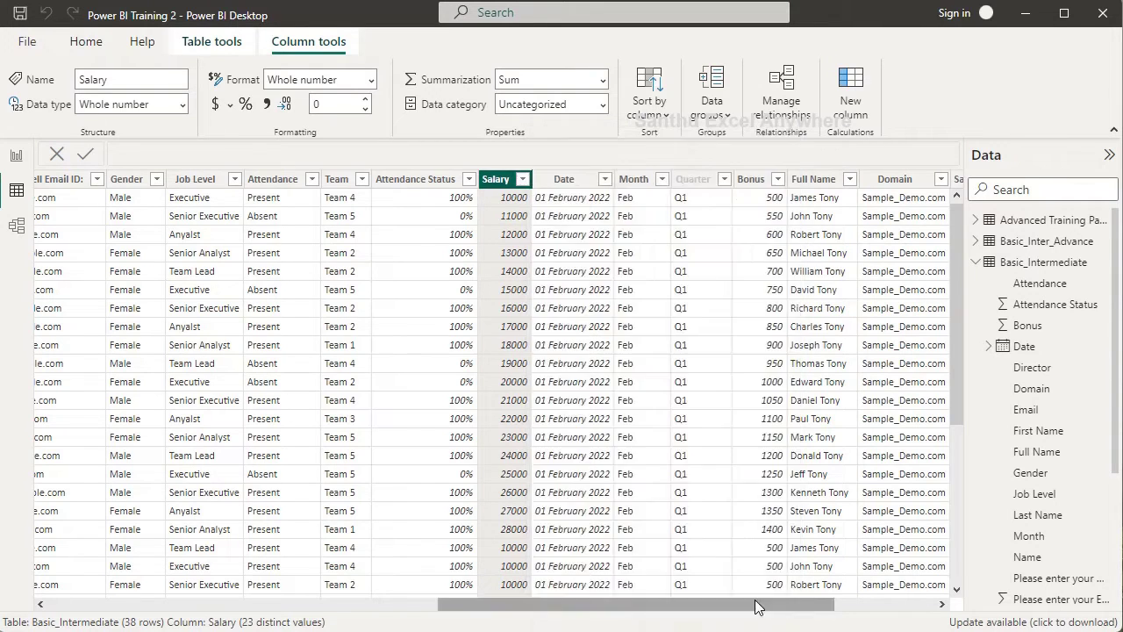
{"action": "left_click_drag", "start_coordinate": [752, 605], "coordinate": [882, 604]}
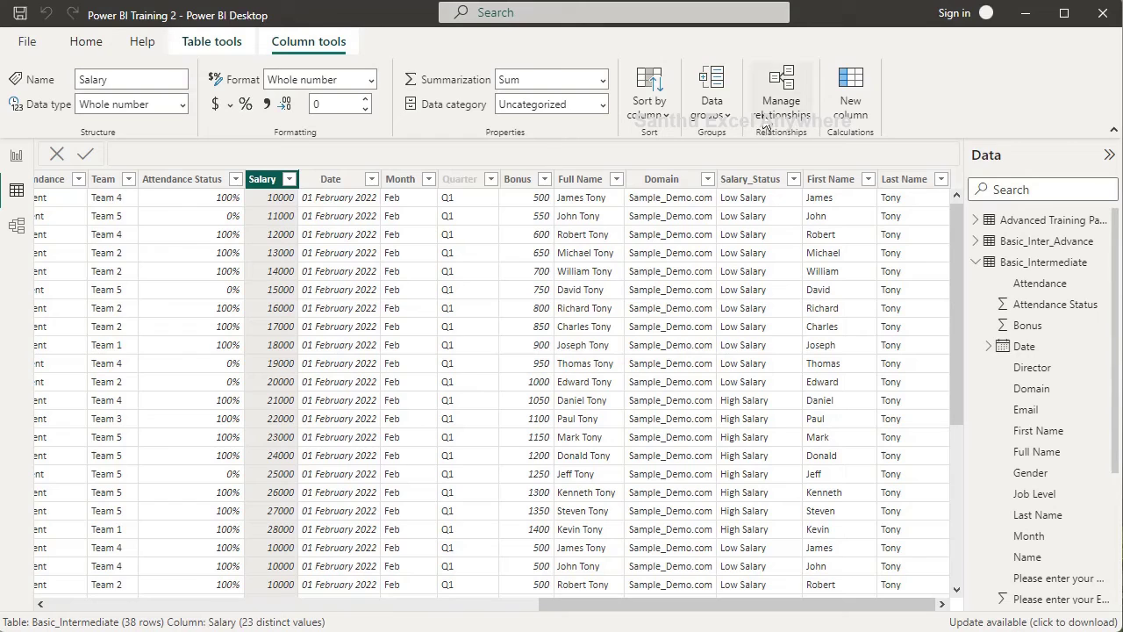
Step: Add a new calculated column named Bonus %
{"action": "left_click", "coordinate": [857, 90]}
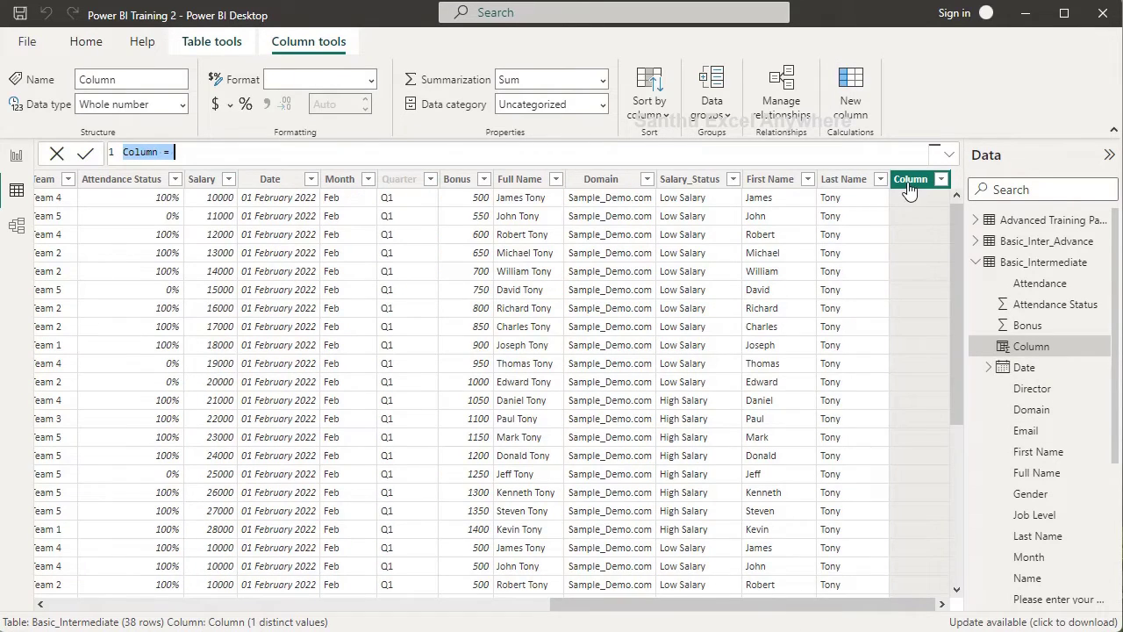
{"action": "double_click", "coordinate": [141, 153]}
{"action": "type", "text": "Bon"}
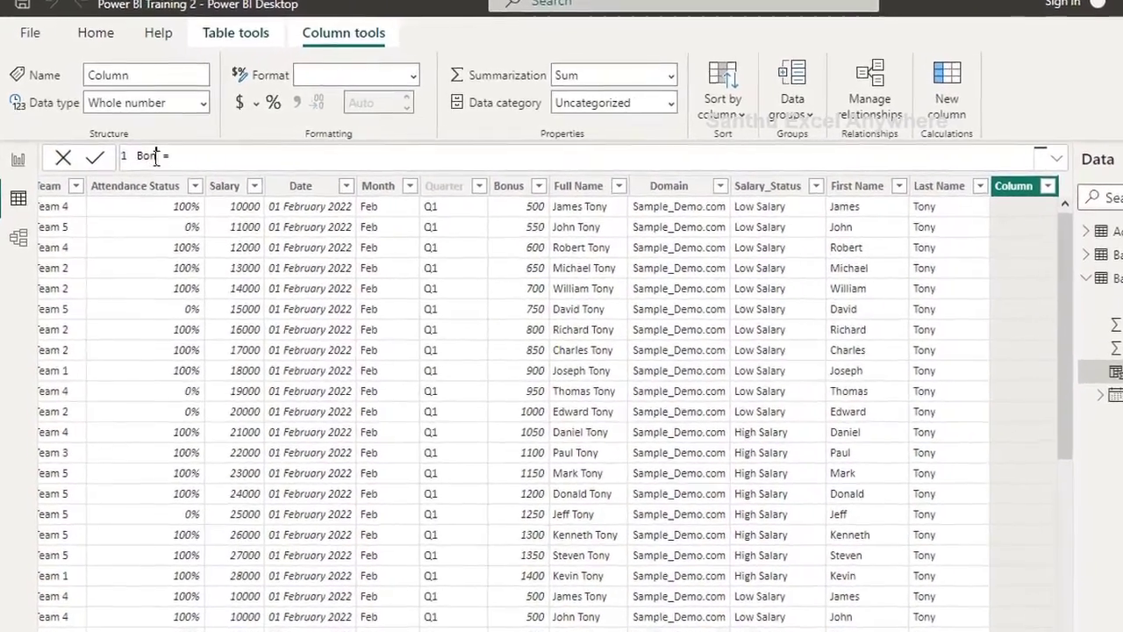
{"action": "type", "text": "us %"}
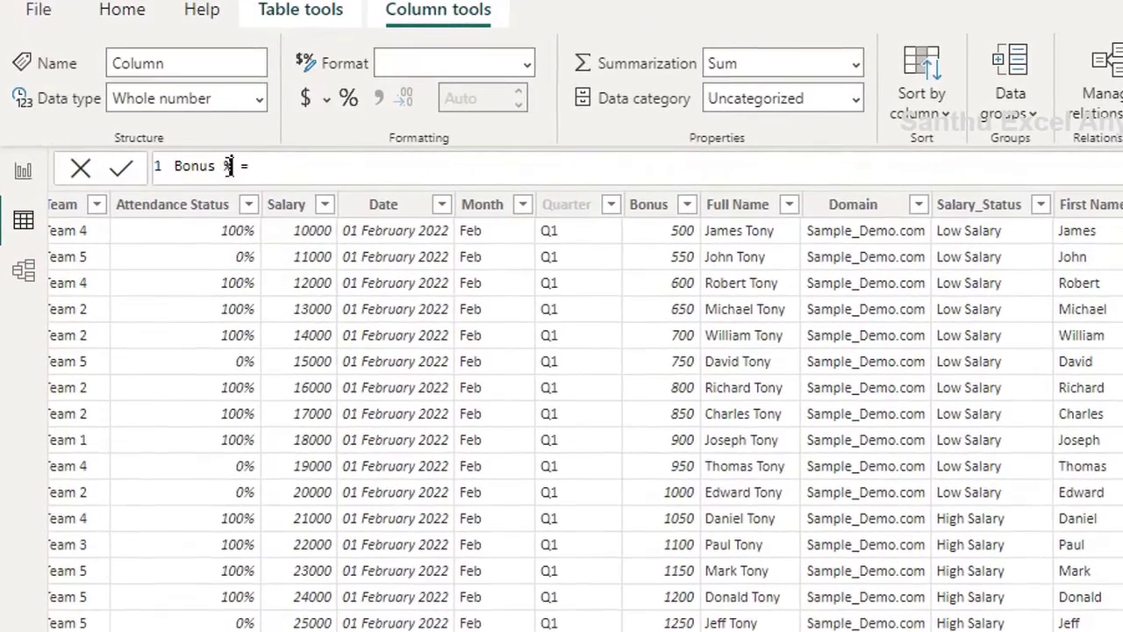
Step: Enter the formula IF(Basic_Intermediate[Salary]>=25000,"10%","20%") for Bonus %
{"action": "left_click", "coordinate": [315, 161]}
{"action": "type", "text": "I"}
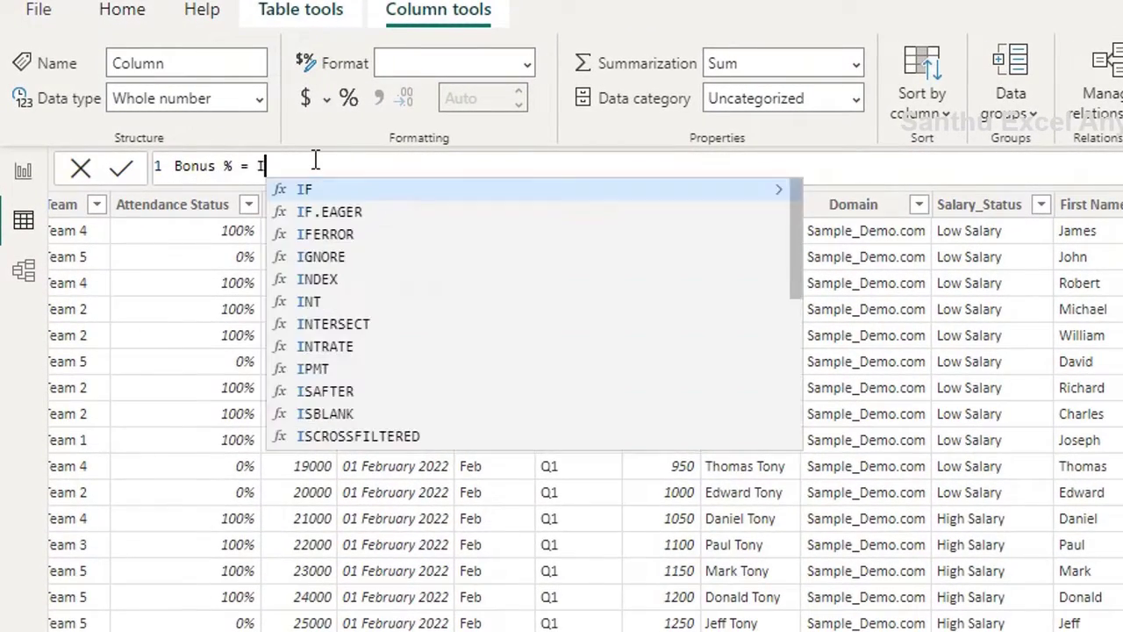
{"action": "type", "text": "F"}
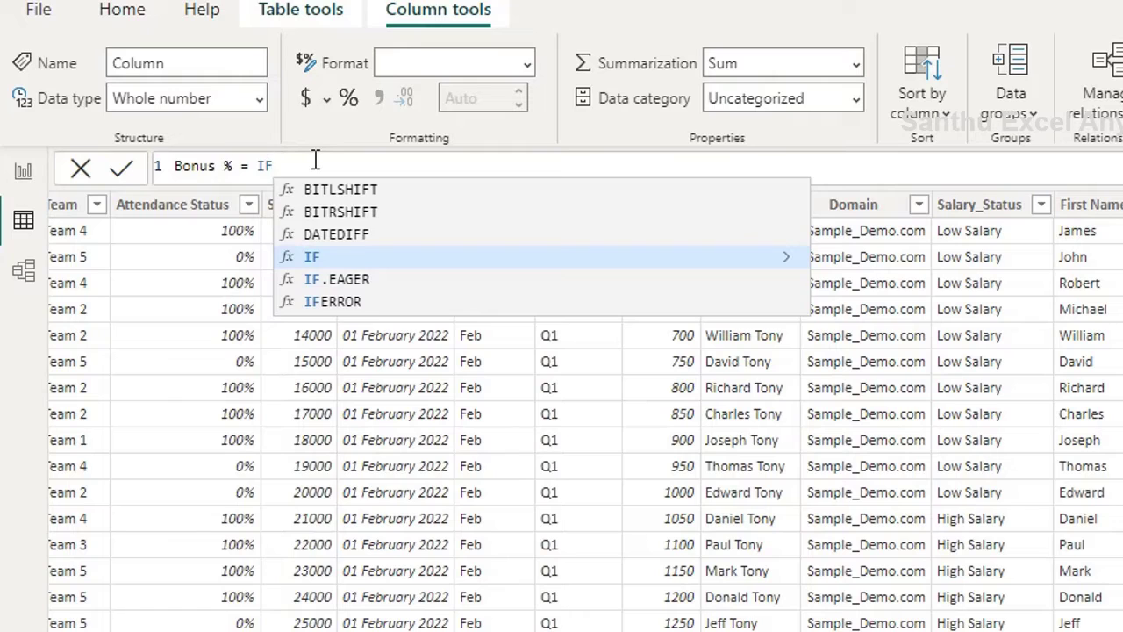
{"action": "type", "text": "("}
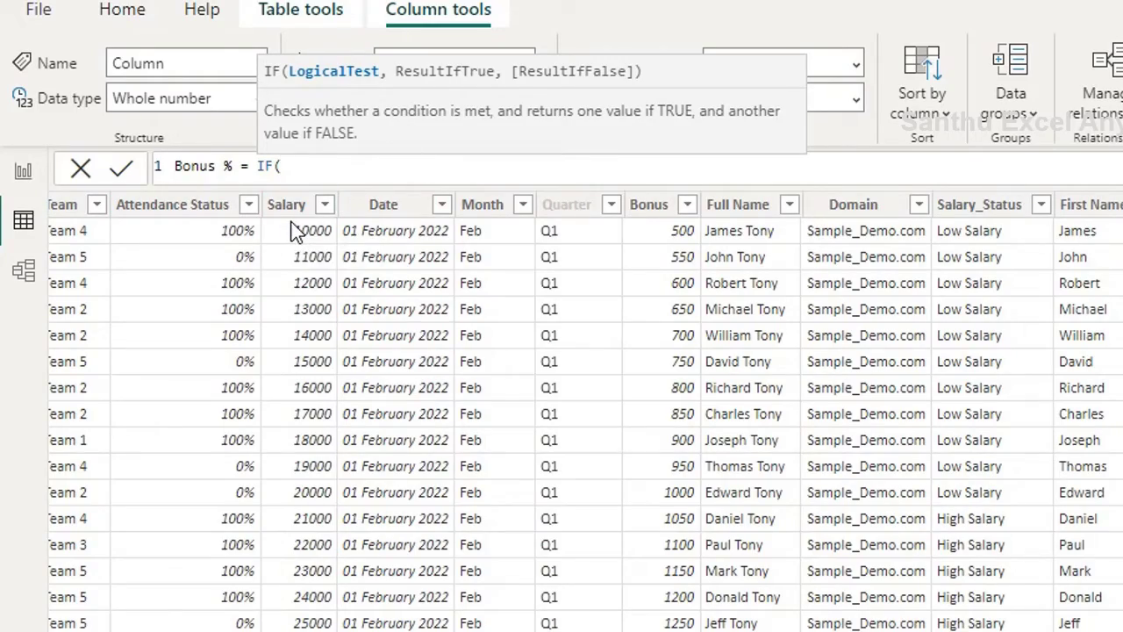
{"action": "type", "text": "Salary"}
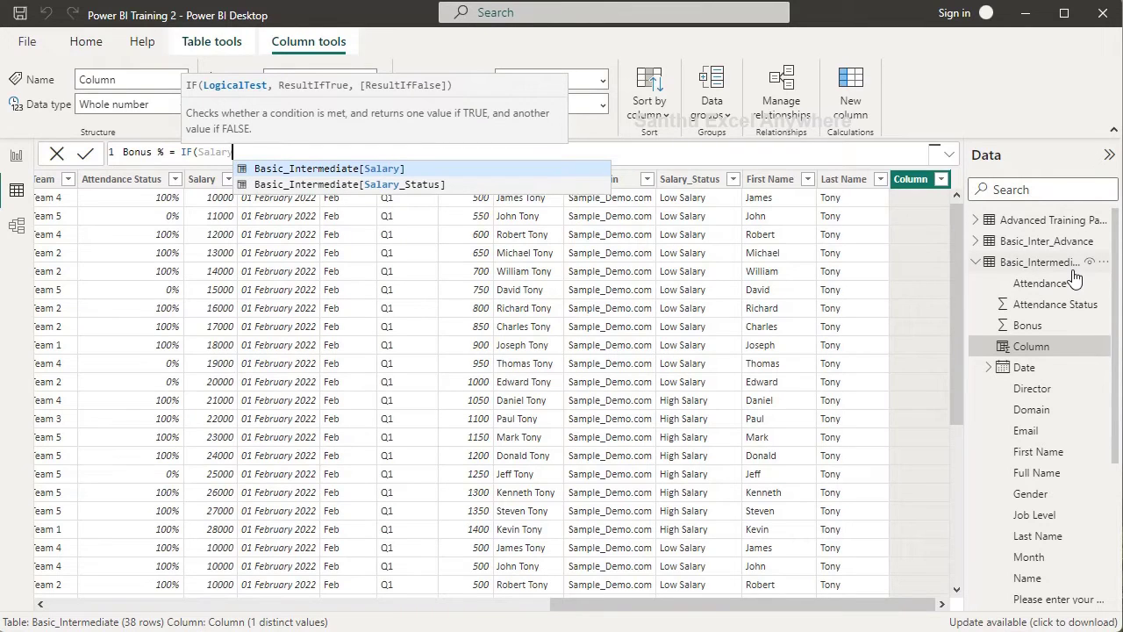
{"action": "left_click", "coordinate": [388, 168]}
{"action": "type", "text": ">=25"}
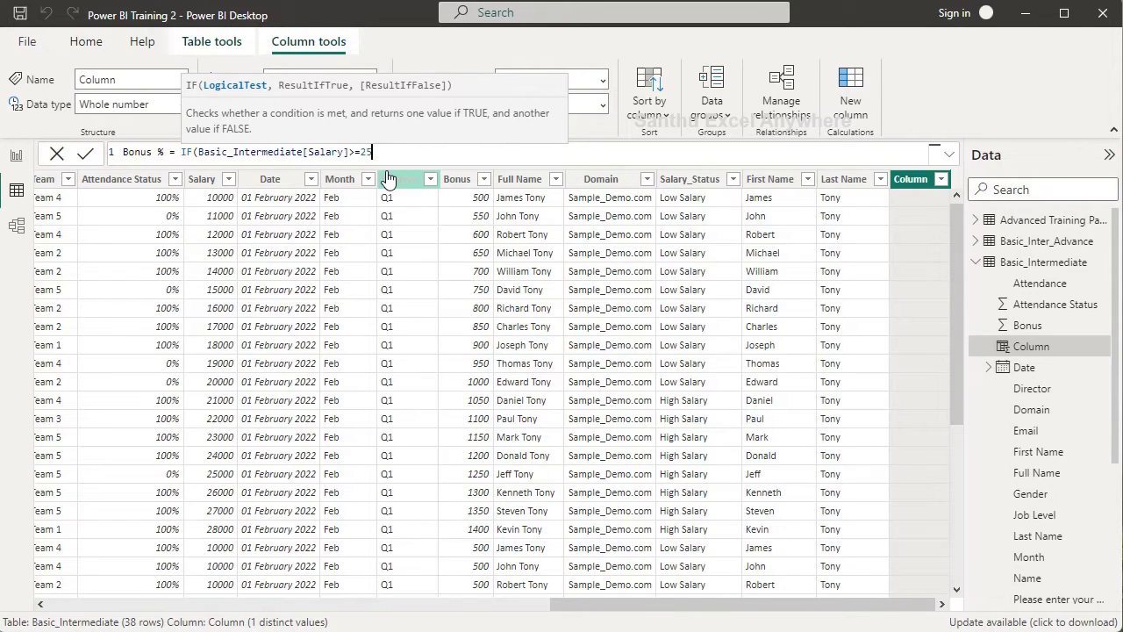
{"action": "type", "text": "000"}
{"action": "type", "text": ",\"10%"}
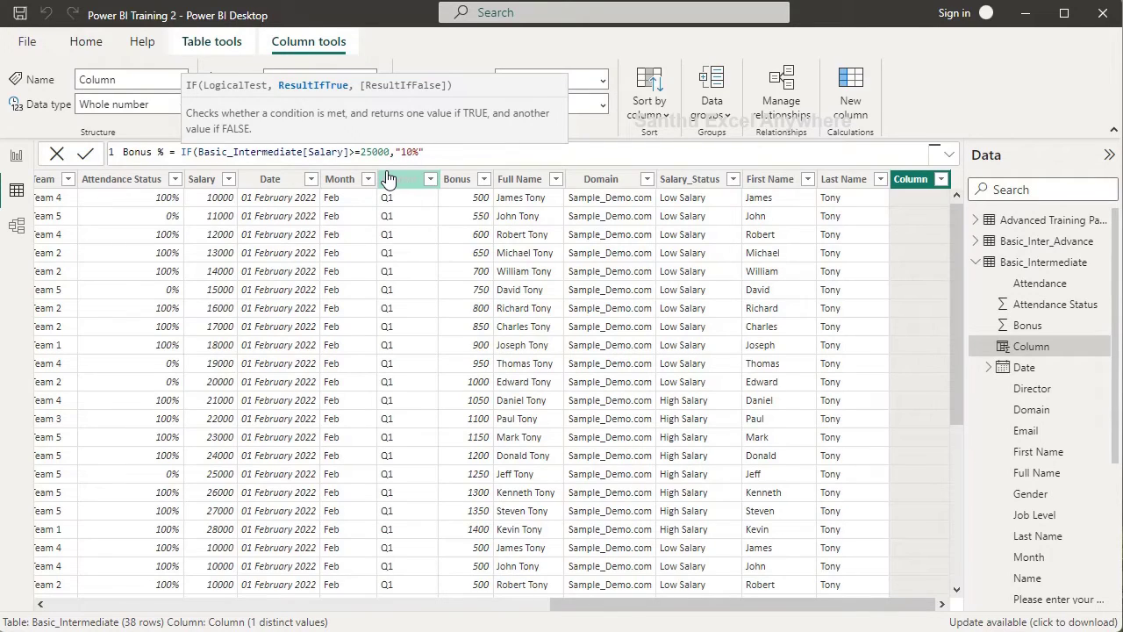
{"action": "type", "text": ",\"20%"}
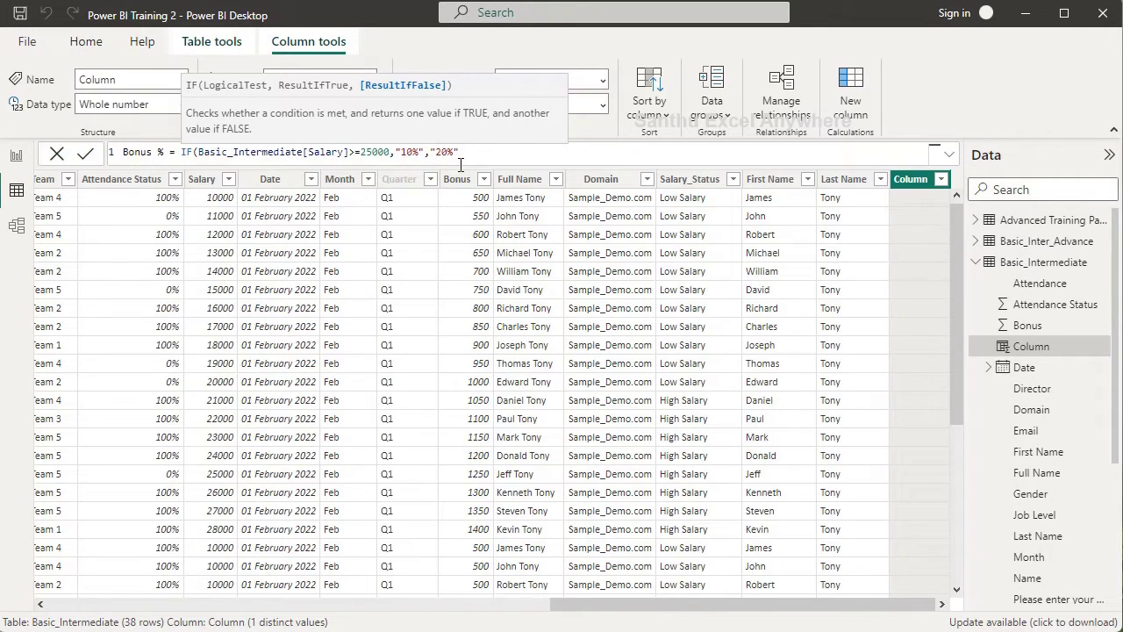
{"action": "type", "text": ")"}
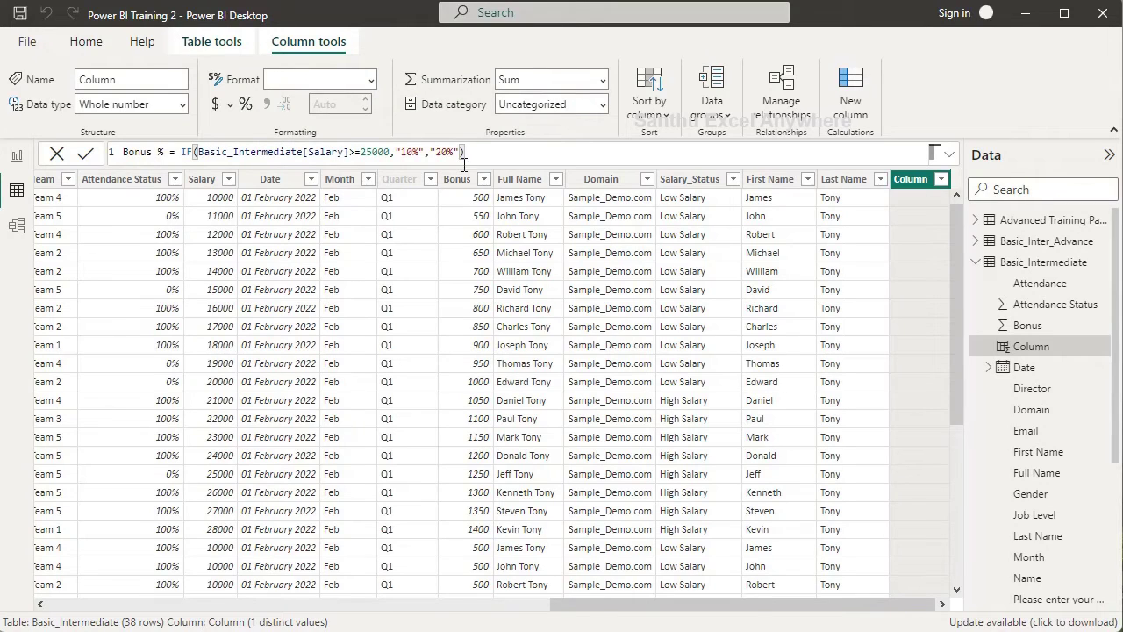
Step: Commit Bonus % and filter Salary to 25000 and above (25000 through 45000)
{"action": "left_click", "coordinate": [83, 156]}
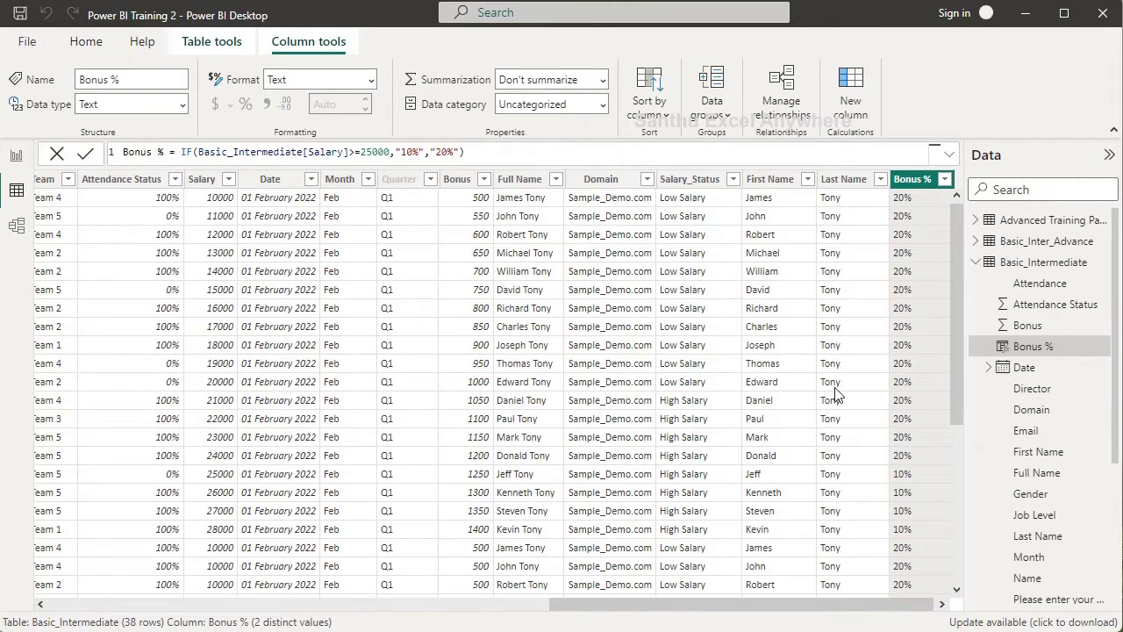
{"action": "left_click", "coordinate": [228, 179]}
{"action": "scroll", "coordinate": [344, 447], "scroll_direction": "down", "scroll_amount": 2}
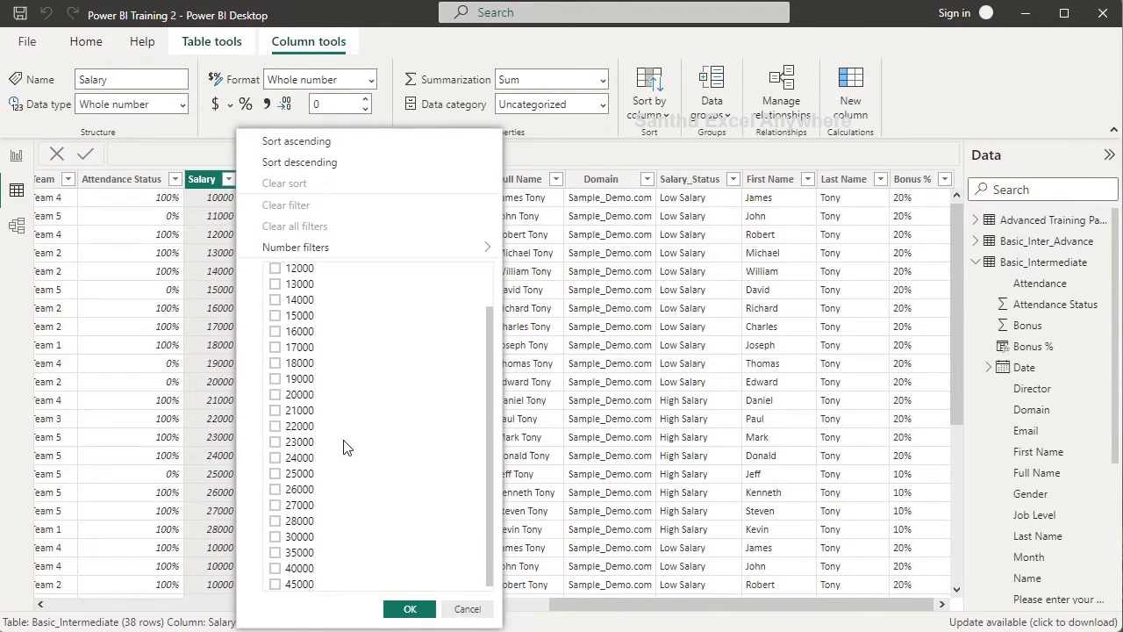
{"action": "left_click", "coordinate": [274, 469]}
{"action": "left_click", "coordinate": [274, 485]}
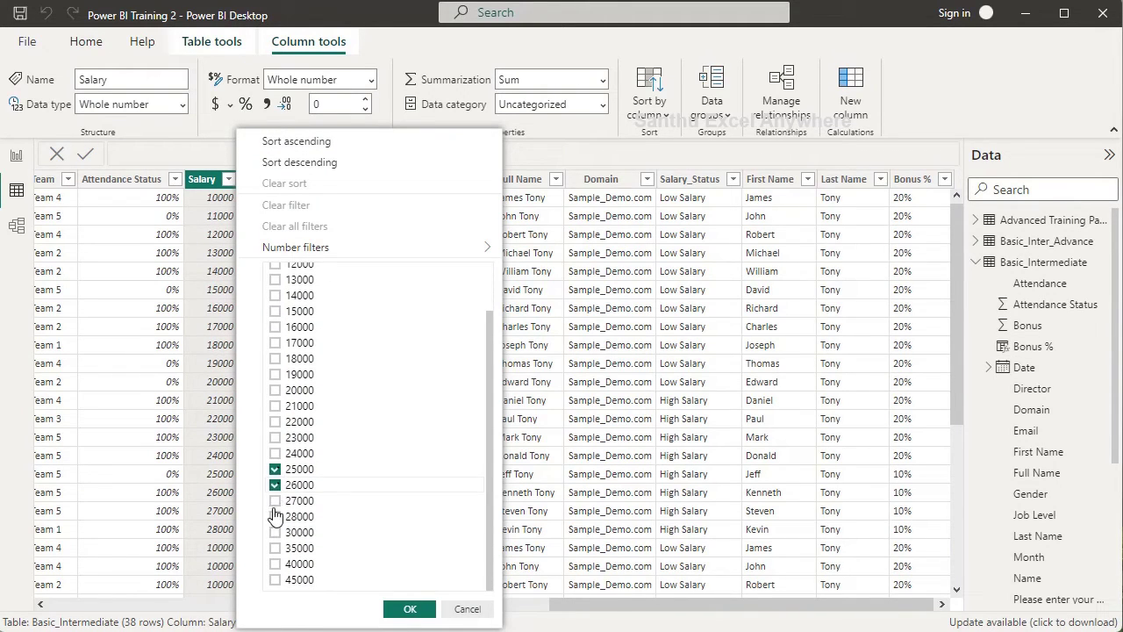
{"action": "left_click", "coordinate": [274, 500]}
{"action": "left_click", "coordinate": [275, 516]}
{"action": "left_click", "coordinate": [274, 531]}
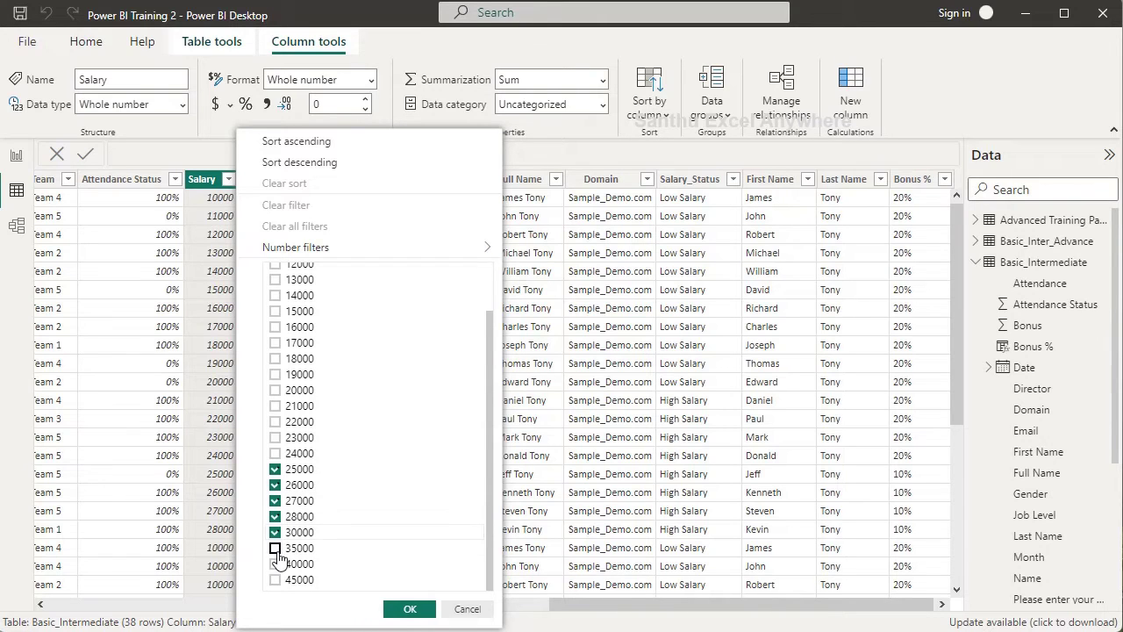
{"action": "left_click", "coordinate": [275, 548]}
{"action": "left_click", "coordinate": [274, 579]}
{"action": "left_click", "coordinate": [275, 564]}
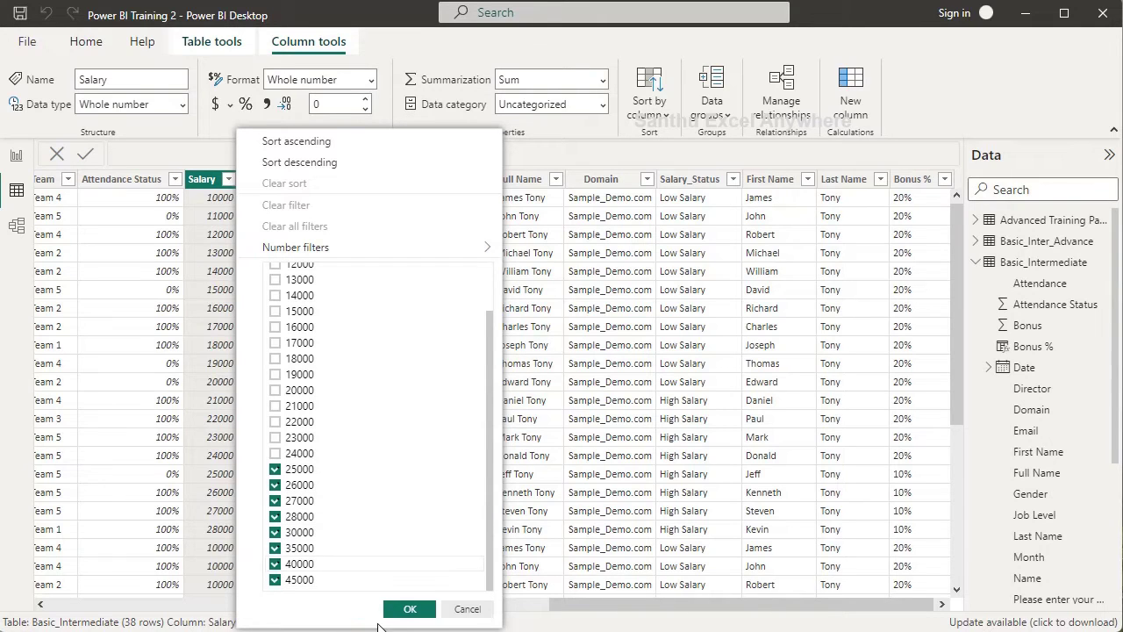
{"action": "left_click", "coordinate": [409, 609]}
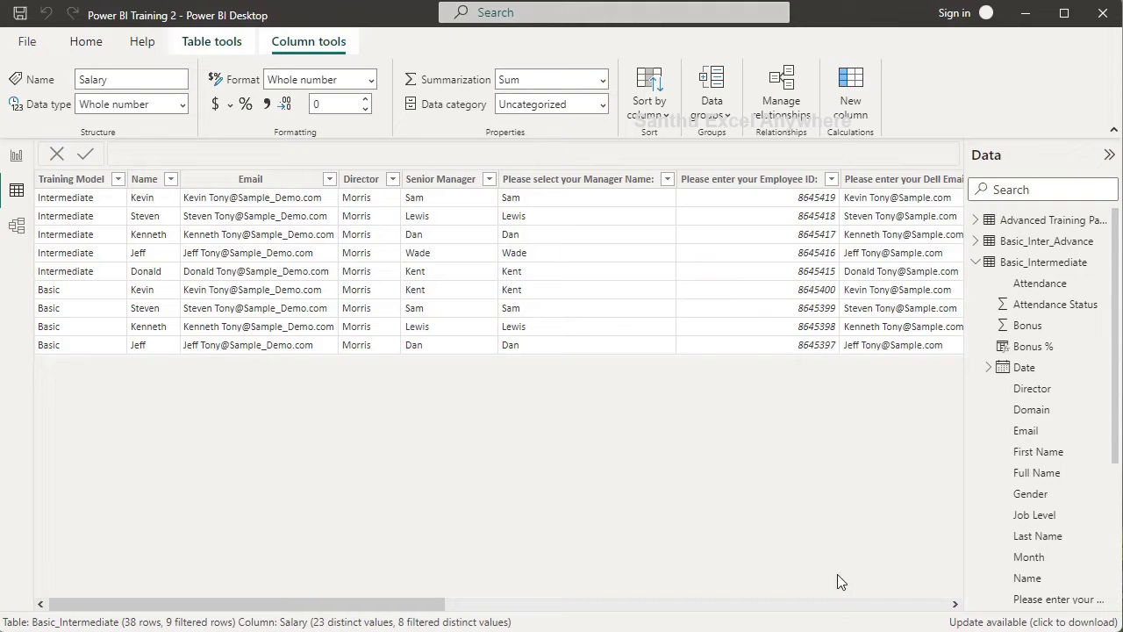
Step: Check which values the Bonus % column holds without filtering it
{"action": "left_click_drag", "start_coordinate": [430, 604], "coordinate": [944, 609]}
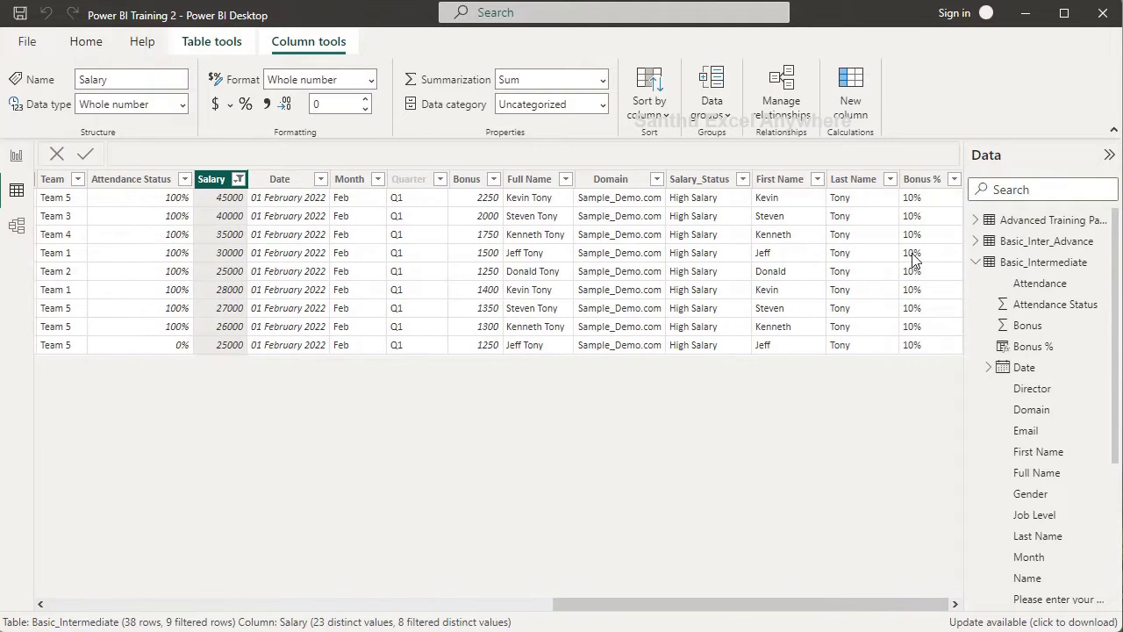
{"action": "left_click", "coordinate": [954, 179]}
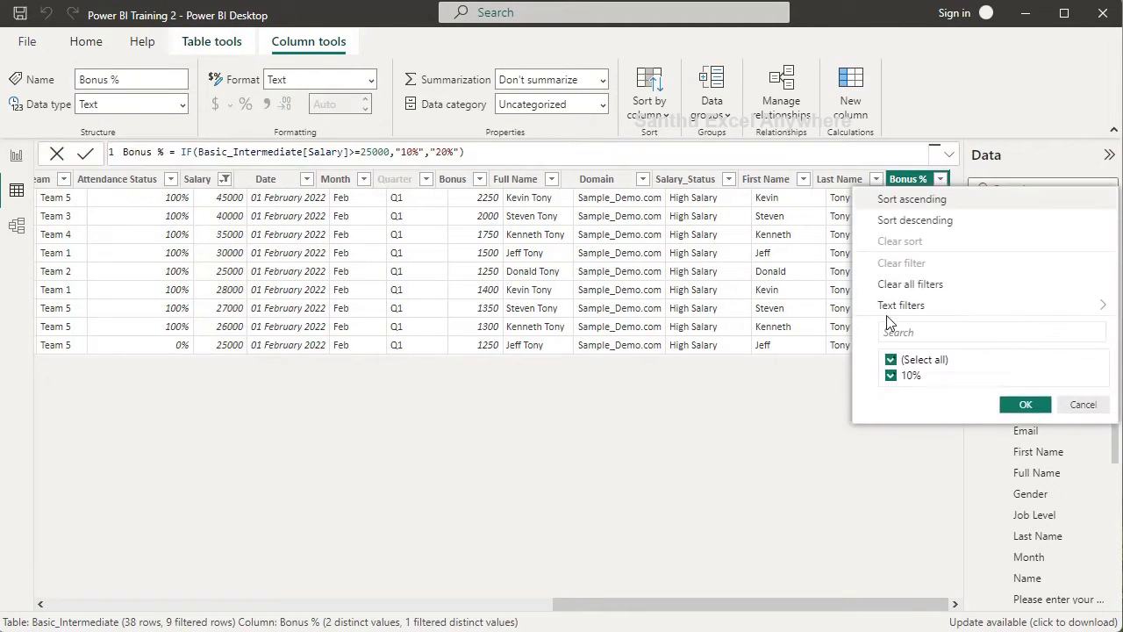
{"action": "left_click", "coordinate": [1081, 404]}
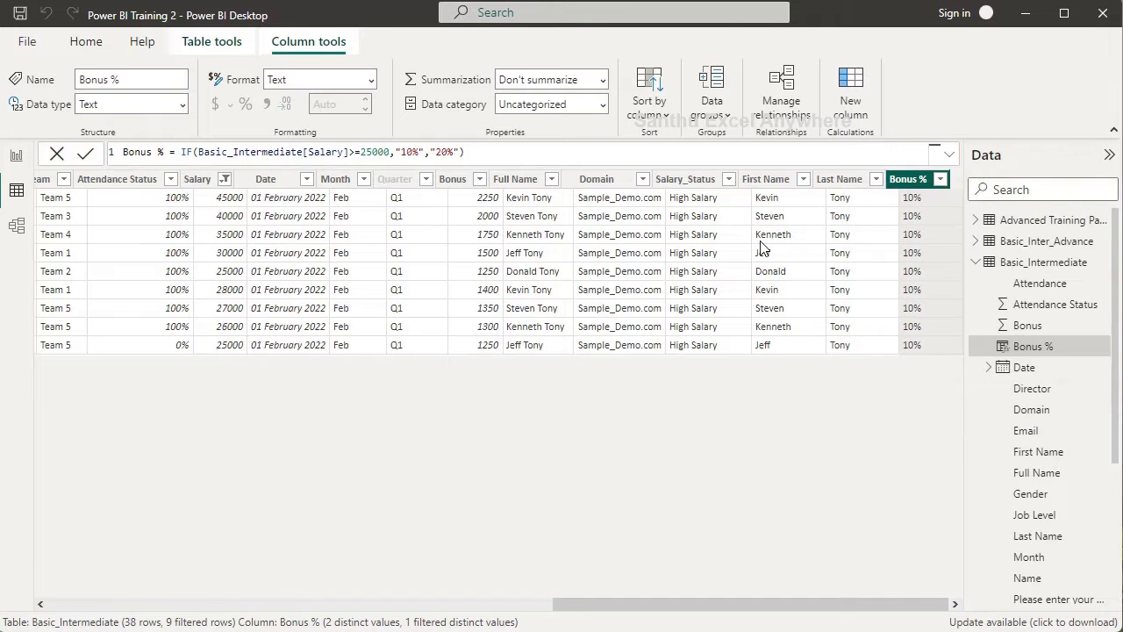
Step: Clear the Salary filter so all rows show again
{"action": "left_click", "coordinate": [225, 180]}
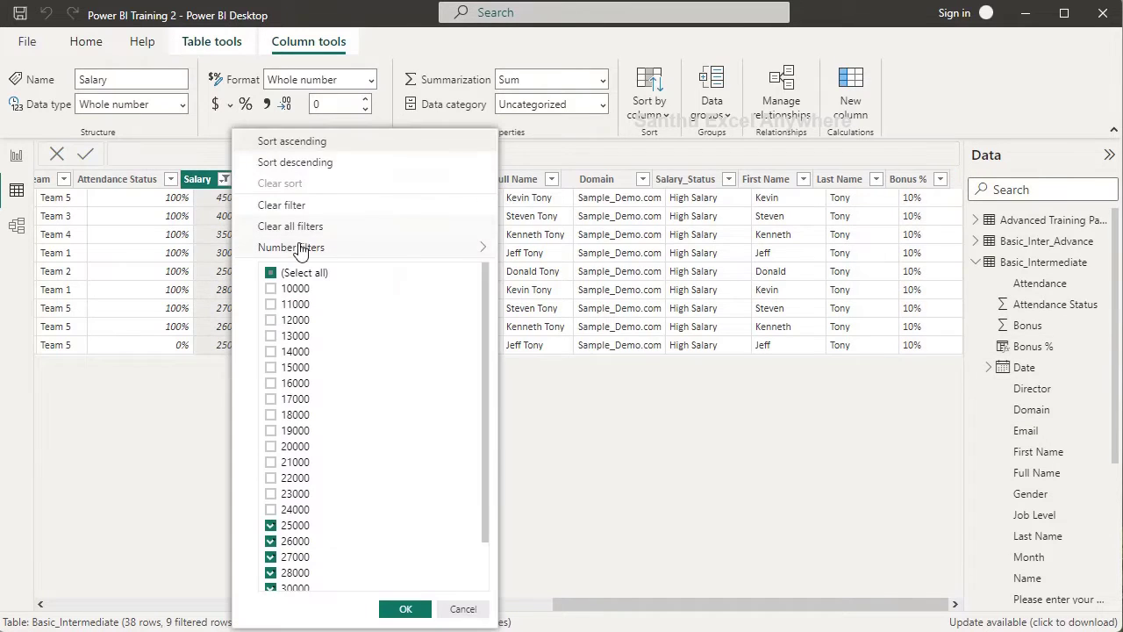
{"action": "left_click", "coordinate": [323, 205]}
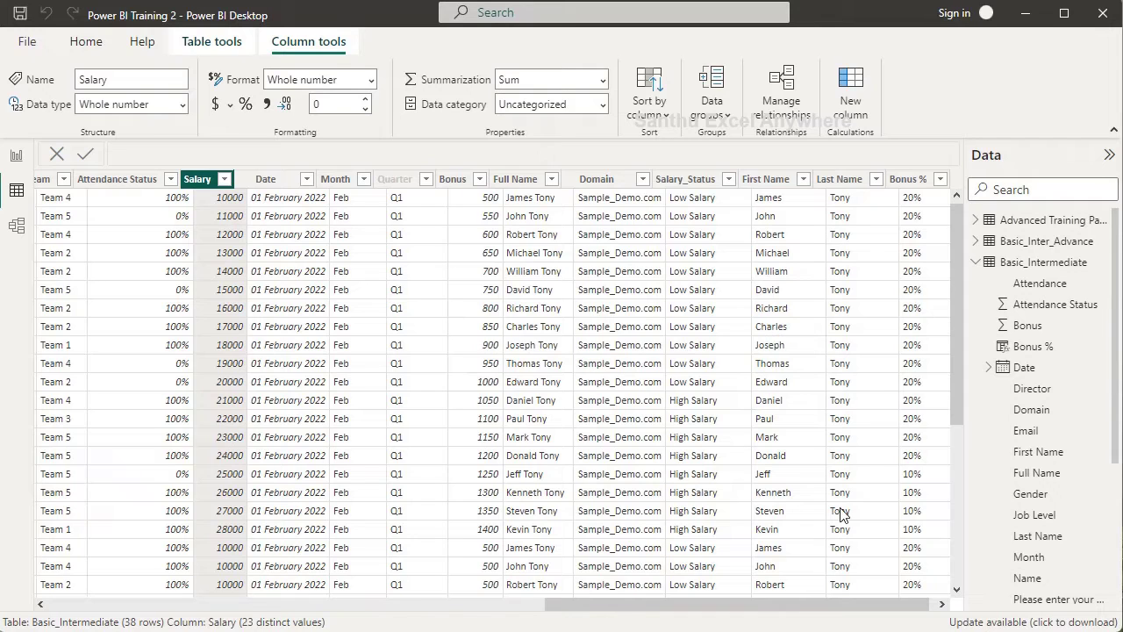
{"action": "left_click_drag", "start_coordinate": [889, 604], "coordinate": [919, 607]}
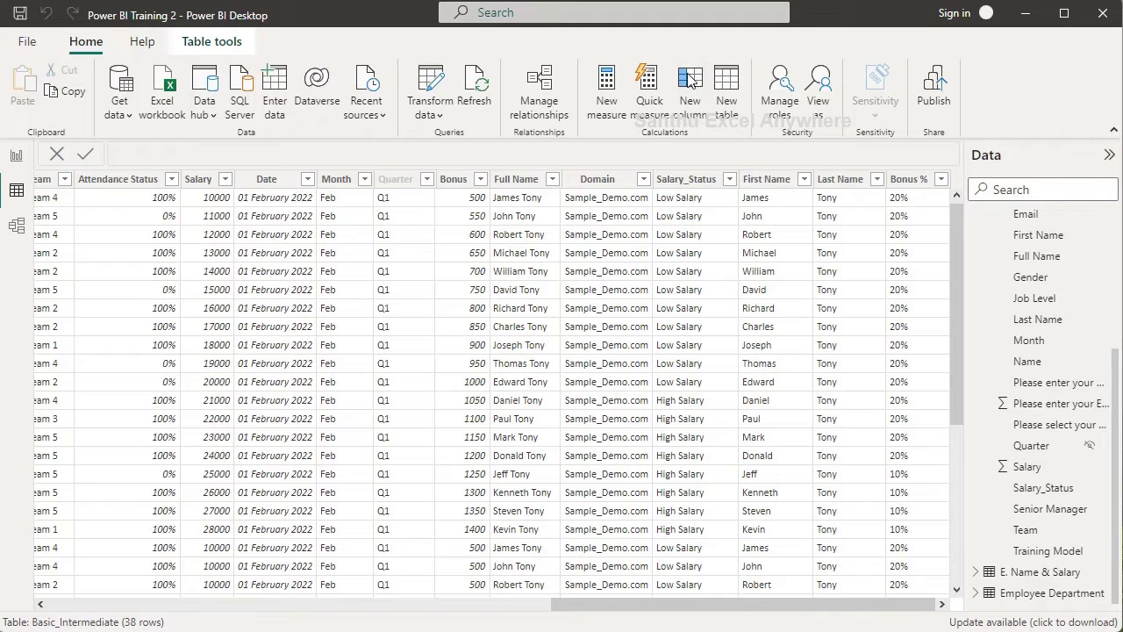
Step: Add a new calculated column named Salary After Bonus
{"action": "left_click", "coordinate": [691, 82]}
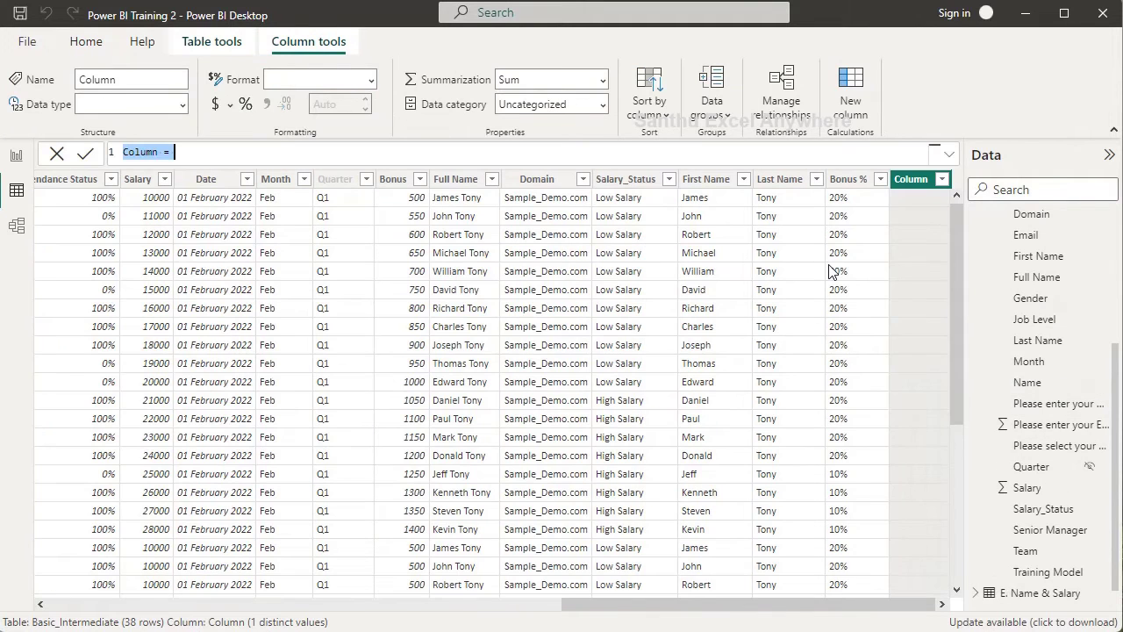
{"action": "double_click", "coordinate": [137, 155]}
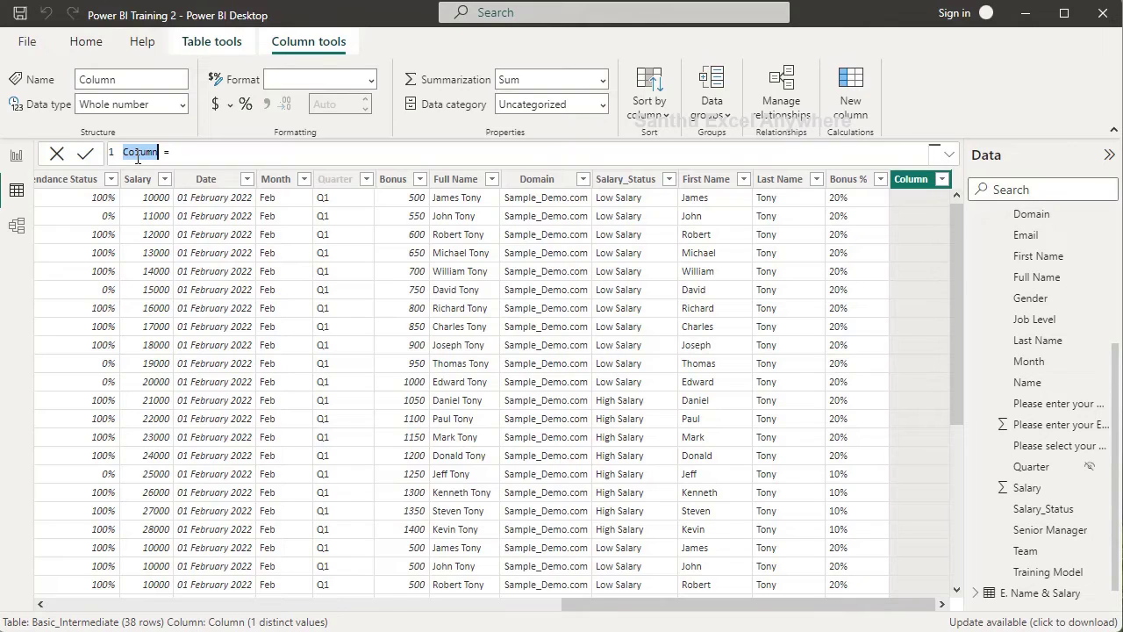
{"action": "key", "text": "BackSpace"}
{"action": "type", "text": "Sa"}
{"action": "type", "text": "lary Aft"}
{"action": "type", "text": "er Bonus"}
Step: Start the formula IF(Basic_Intermediate[Salary]>=250000,Basic_Intermediate[Salary]+ and select the Salary reference for reuse
{"action": "left_click", "coordinate": [273, 155]}
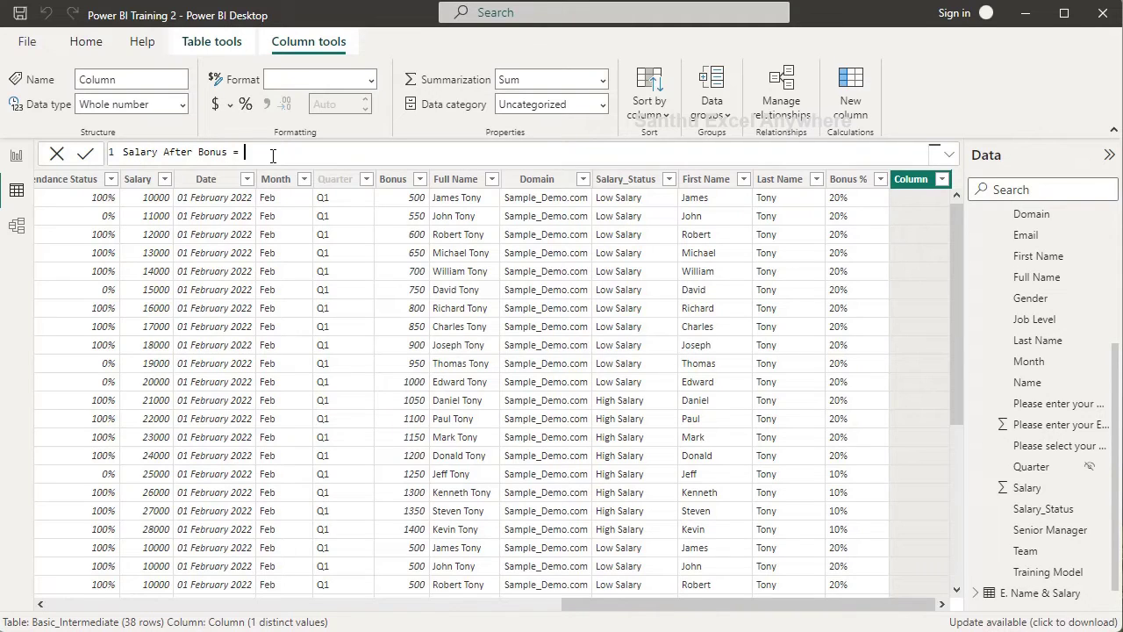
{"action": "type", "text": "IF("}
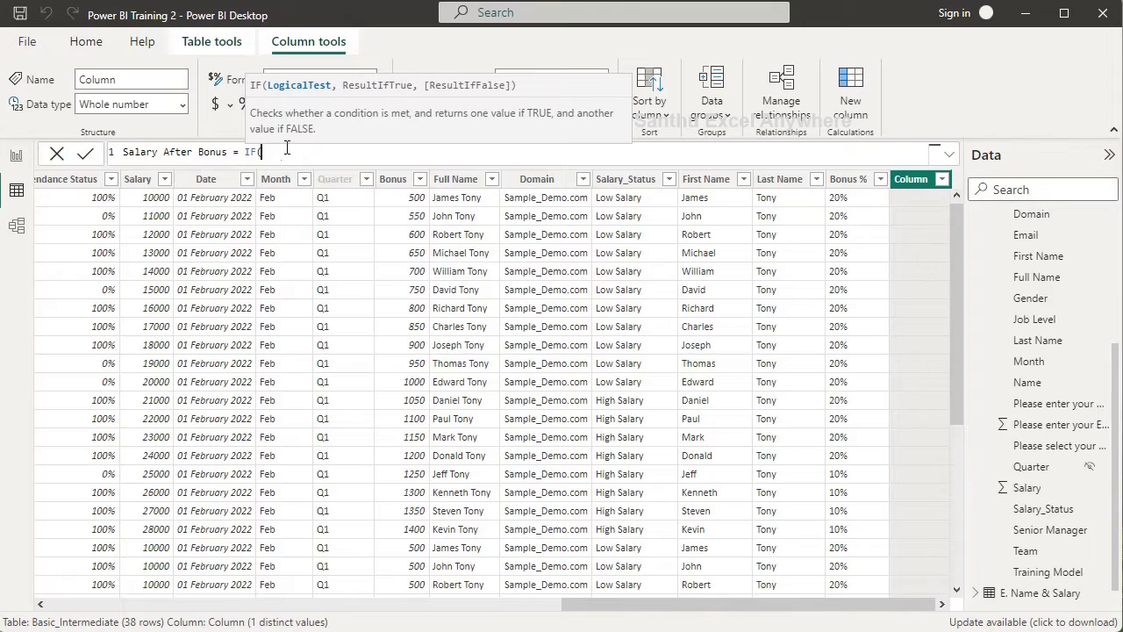
{"action": "type", "text": "Sa"}
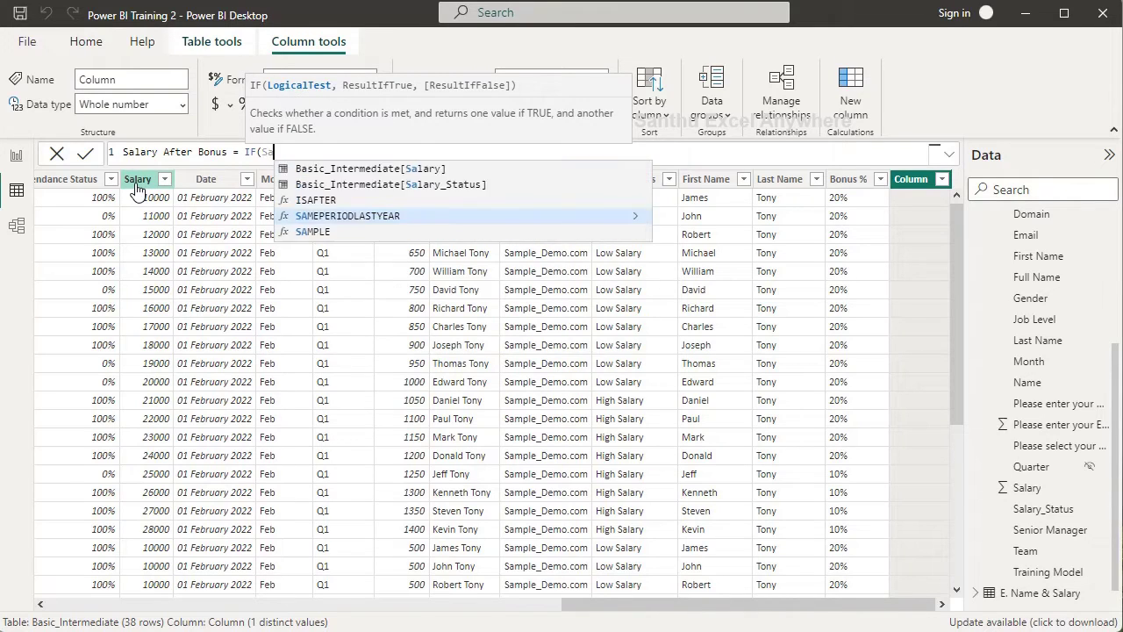
{"action": "type", "text": "lary"}
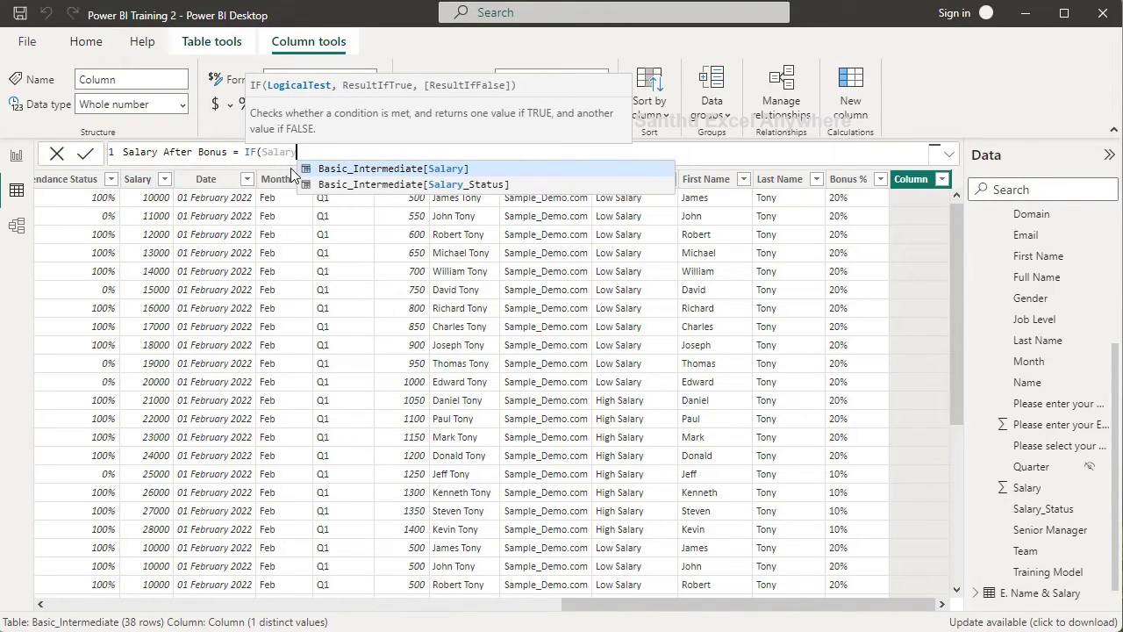
{"action": "key", "text": "Tab"}
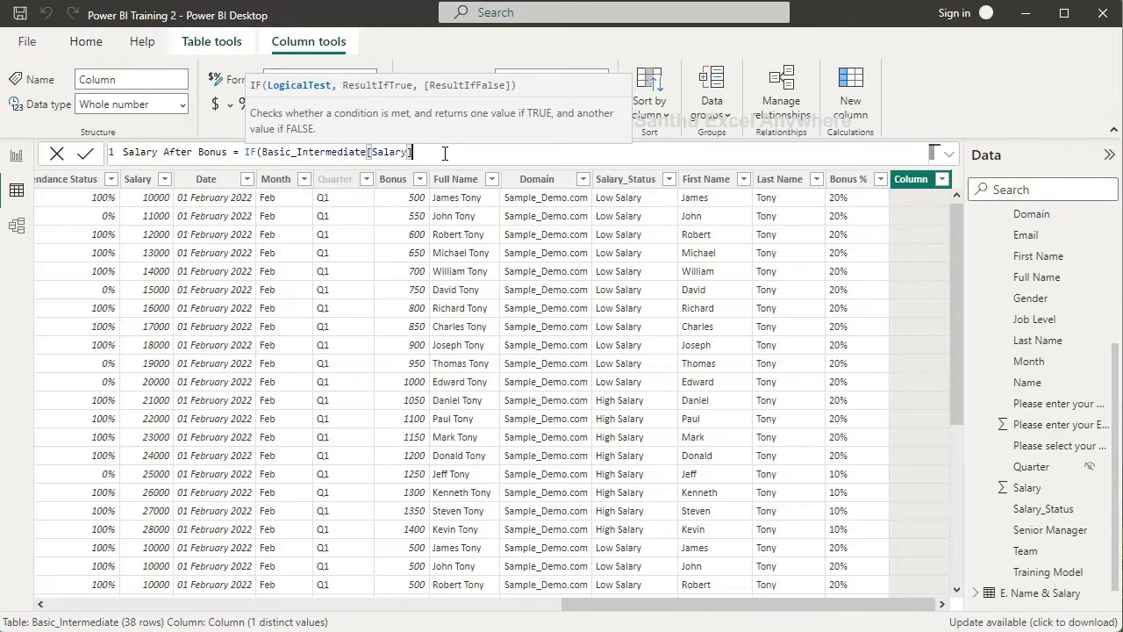
{"action": "type", "text": ">"}
{"action": "type", "text": "=2"}
{"action": "type", "text": "50000"}
{"action": "type", "text": ","}
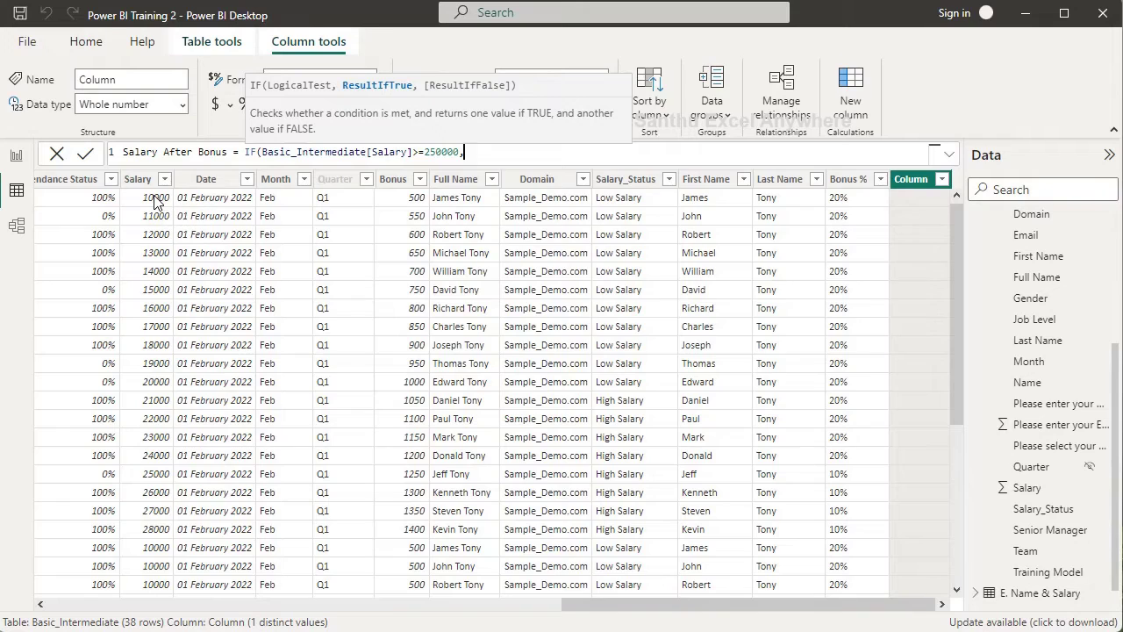
{"action": "type", "text": "Salary"}
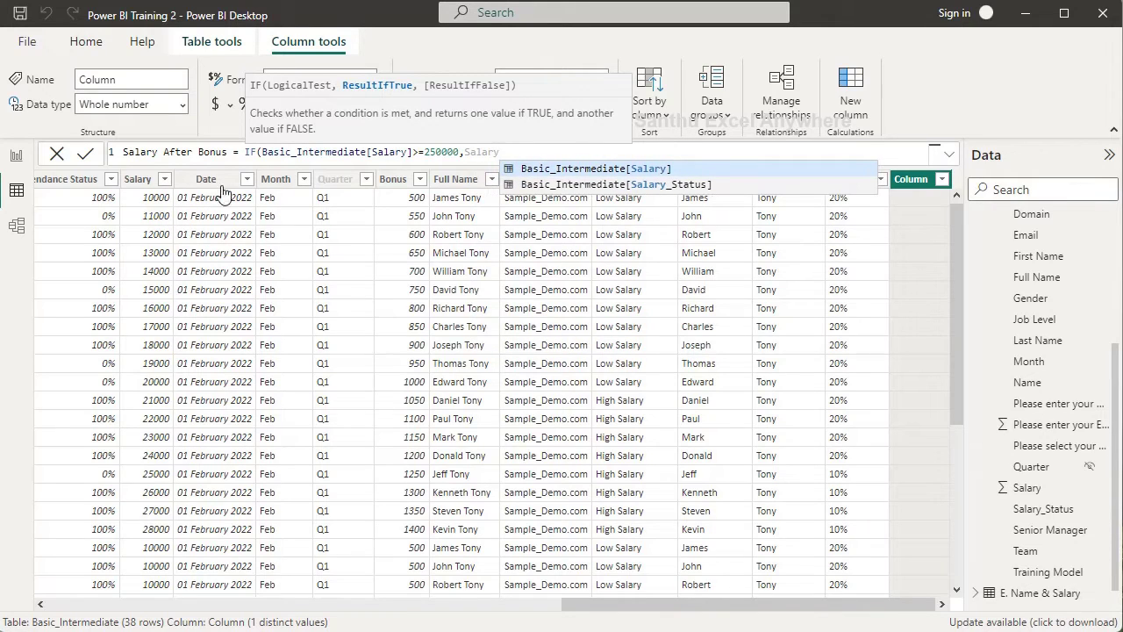
{"action": "left_click", "coordinate": [643, 168]}
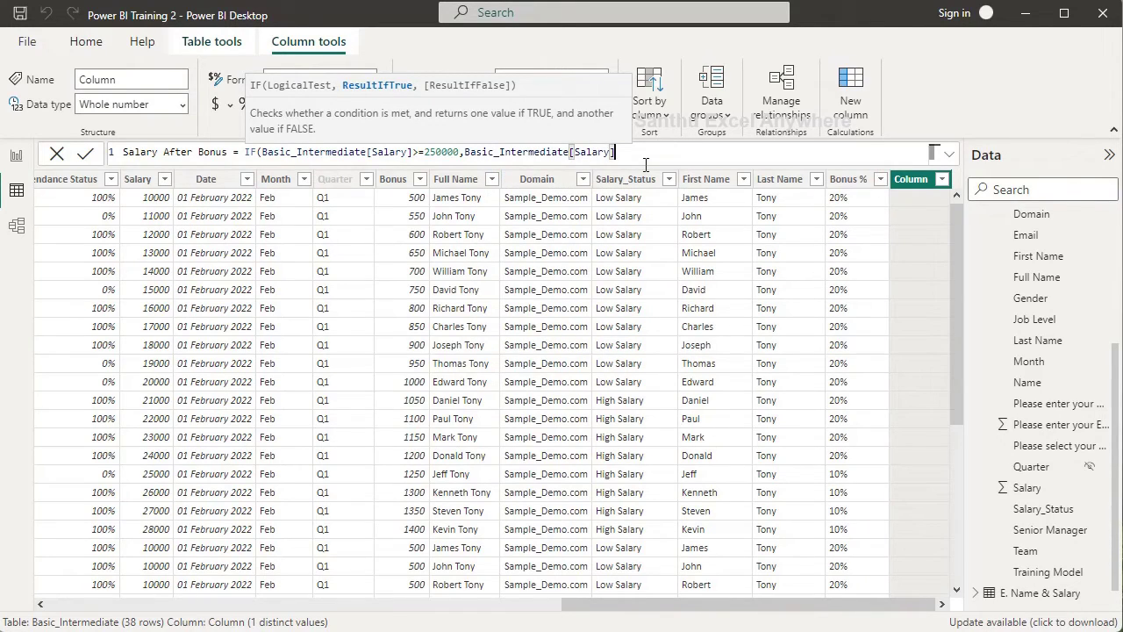
{"action": "type", "text": "+"}
{"action": "left_click_drag", "start_coordinate": [615, 152], "coordinate": [464, 152]}
{"action": "key", "text": "ctrl+c"}
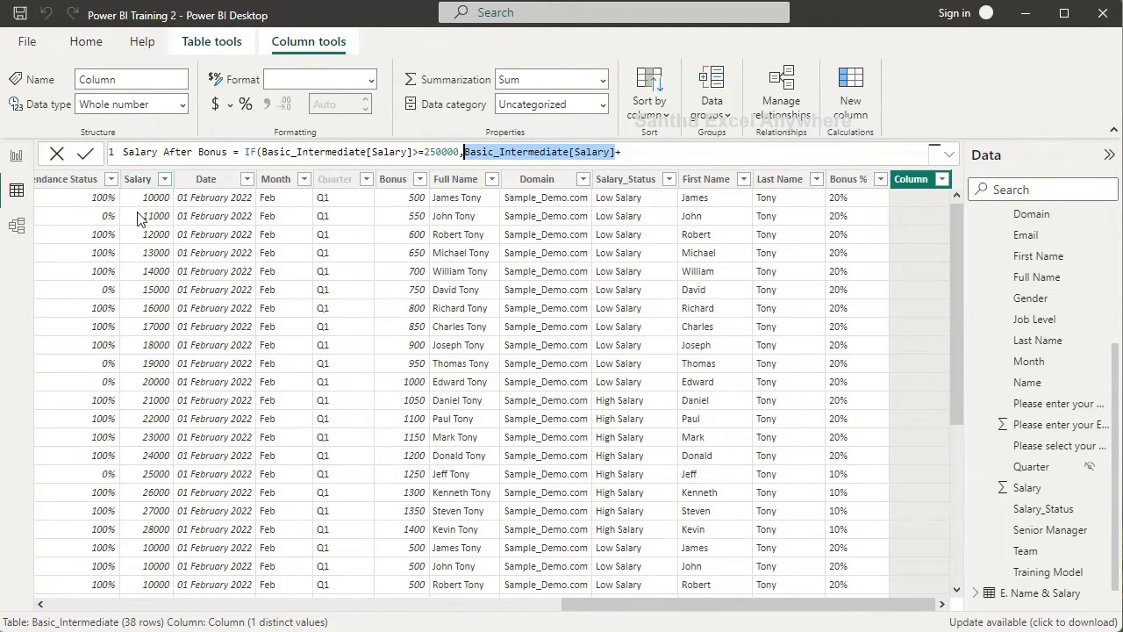
{"action": "left_click", "coordinate": [657, 151]}
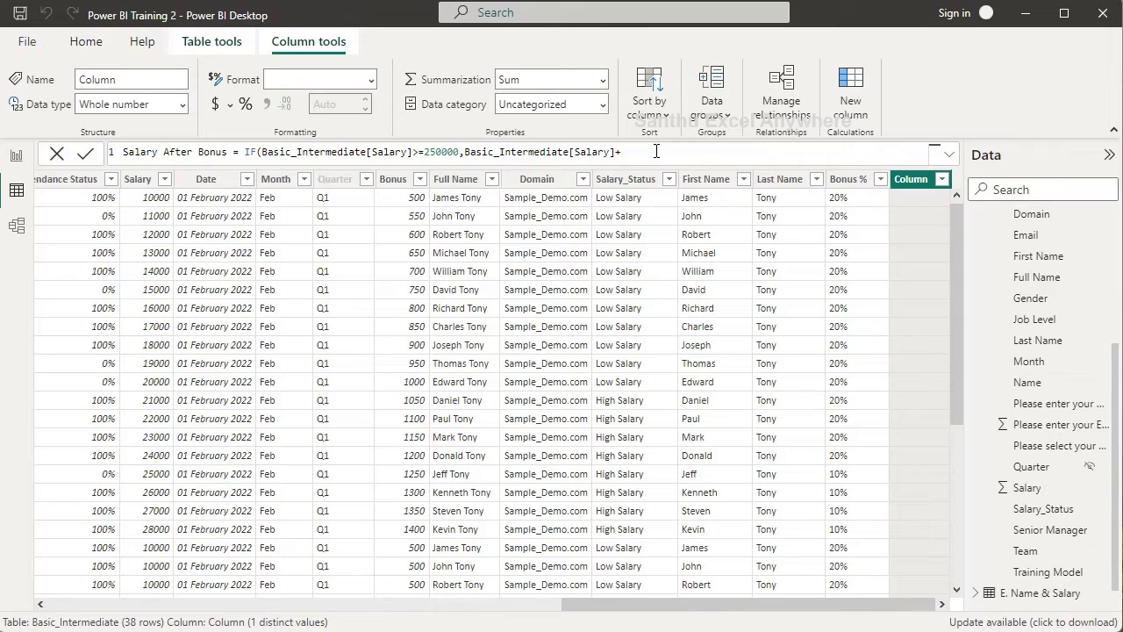
Step: Finish the true branch with Salary*10/100 and begin the else branch with Basic_Intermediate[Salary]+
{"action": "key", "text": "ctrl+v"}
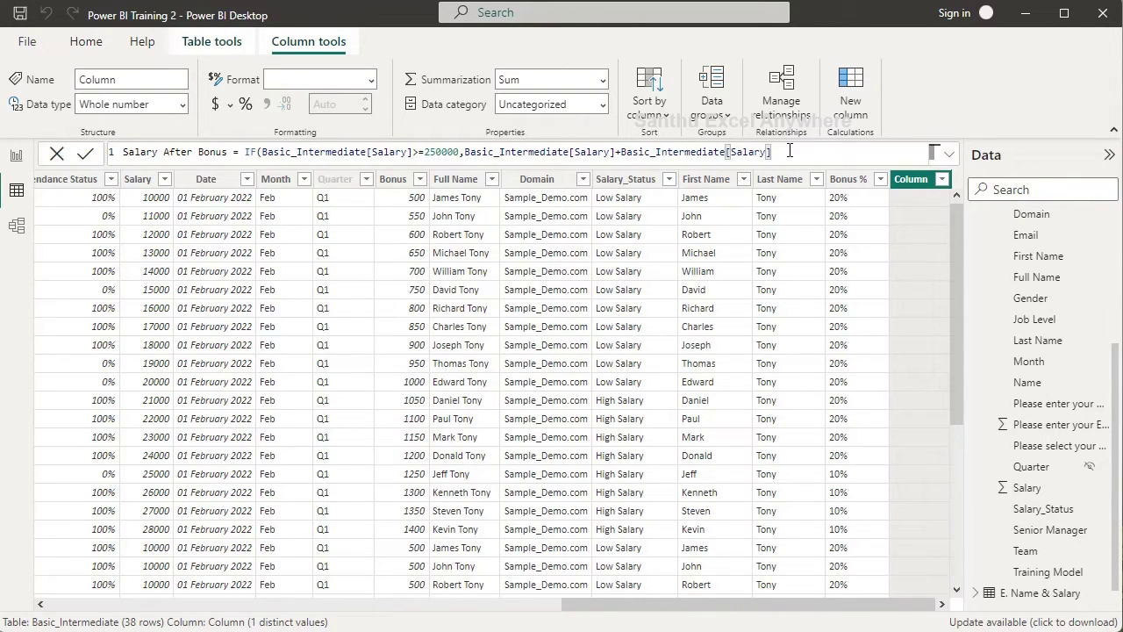
{"action": "type", "text": "*"}
{"action": "type", "text": "10"}
{"action": "type", "text": "/100,"}
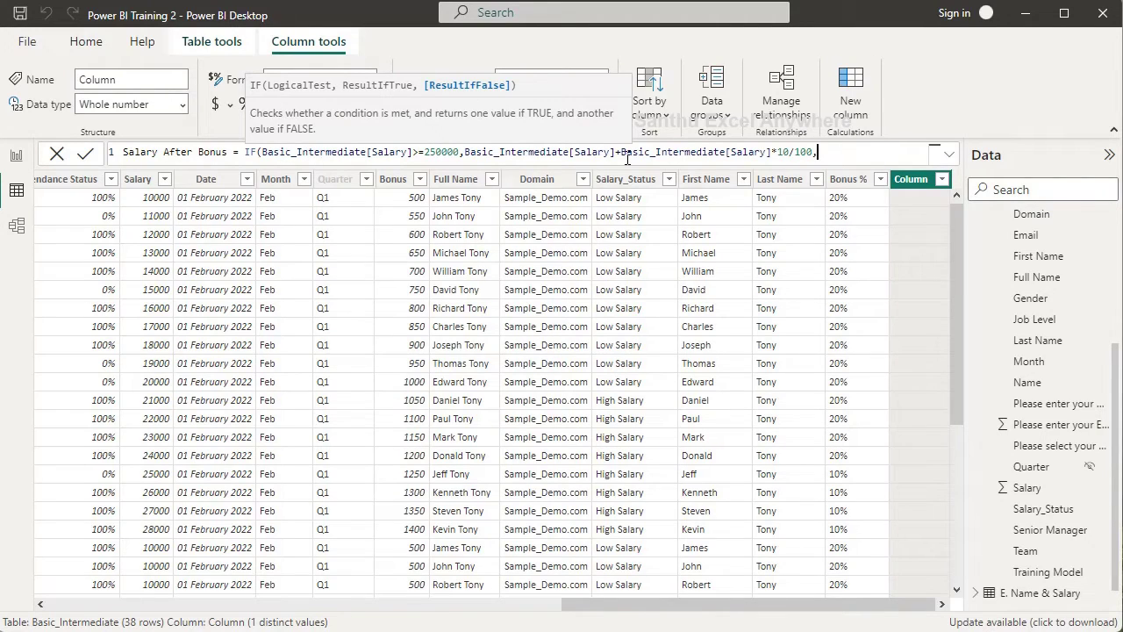
{"action": "type", "text": "Salary"}
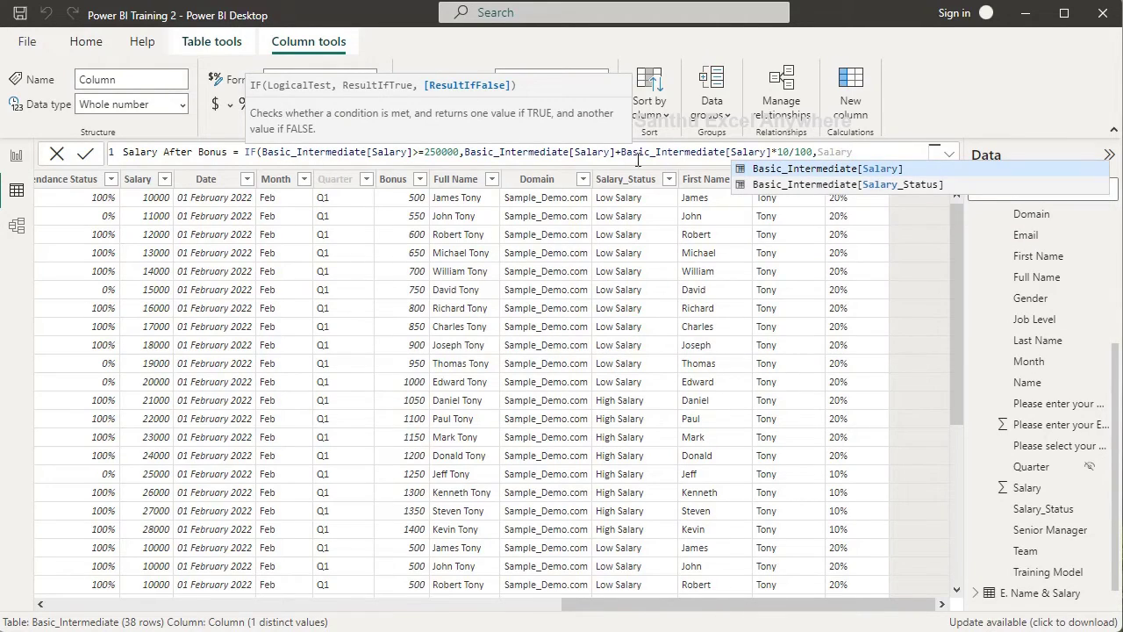
{"action": "left_click", "coordinate": [819, 168]}
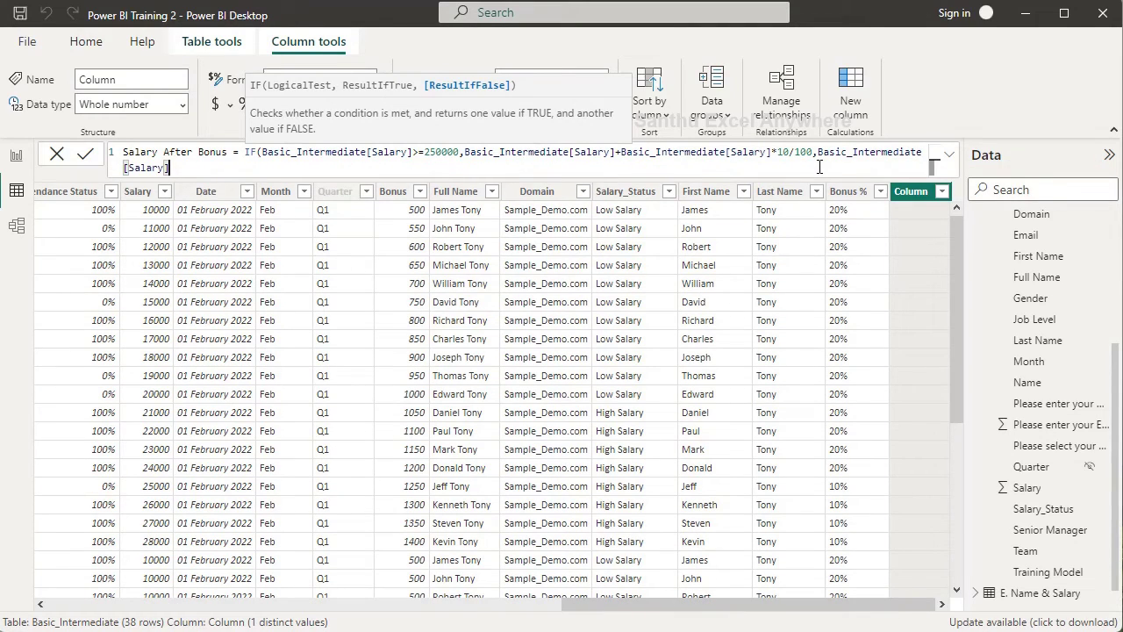
{"action": "type", "text": "+"}
Step: Copy the Salary reference, paste it after the plus sign, and close the formula with the 20% term
{"action": "double_click", "coordinate": [822, 153]}
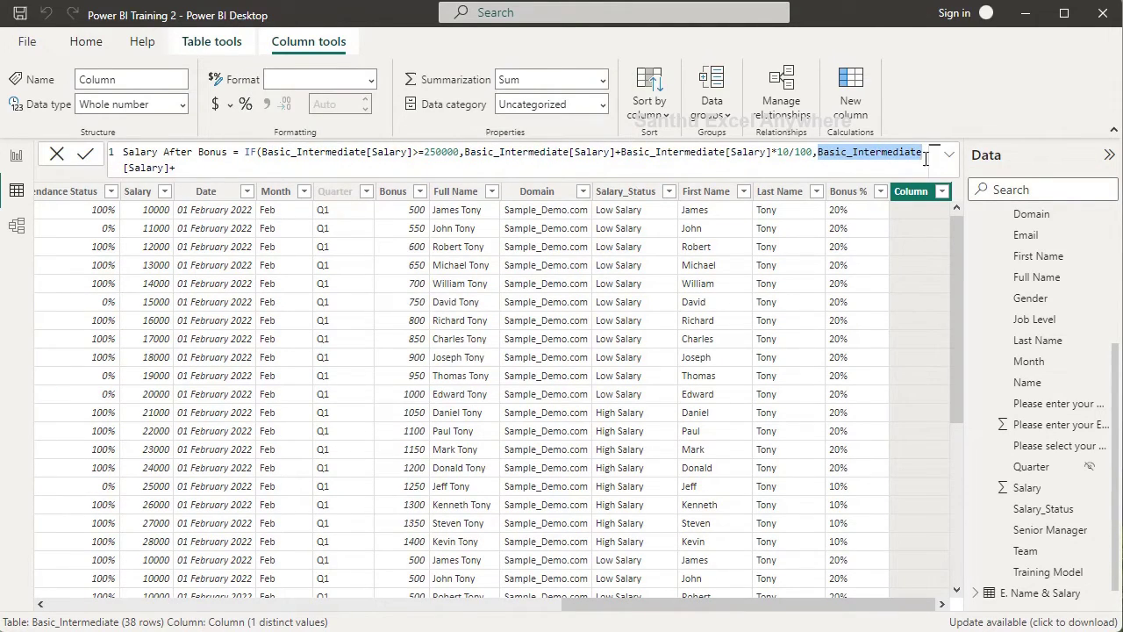
{"action": "left_click", "coordinate": [172, 167], "text": "shift"}
{"action": "key", "text": "ctrl+c"}
{"action": "left_click", "coordinate": [218, 165]}
{"action": "key", "text": "ctrl+v"}
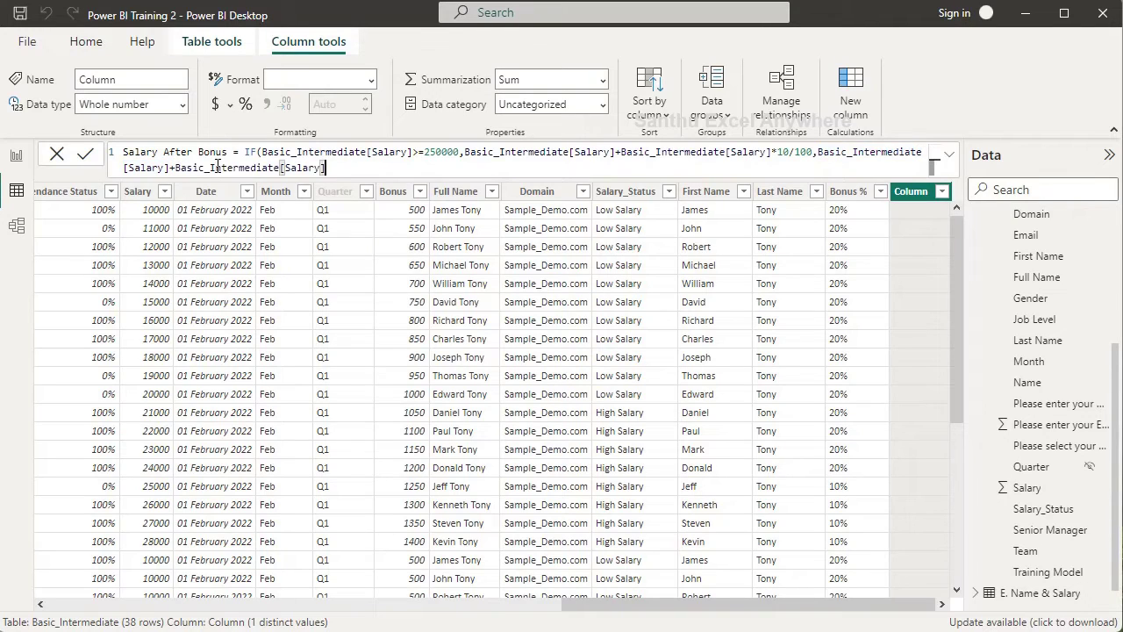
{"action": "type", "text": "*"}
{"action": "type", "text": "24"}
{"action": "type", "text": "/"}
{"action": "type", "text": "10"}
{"action": "type", "text": "0)"}
Step: Commit the Salary After Bonus formula and scroll through its computed values
{"action": "left_click", "coordinate": [87, 154]}
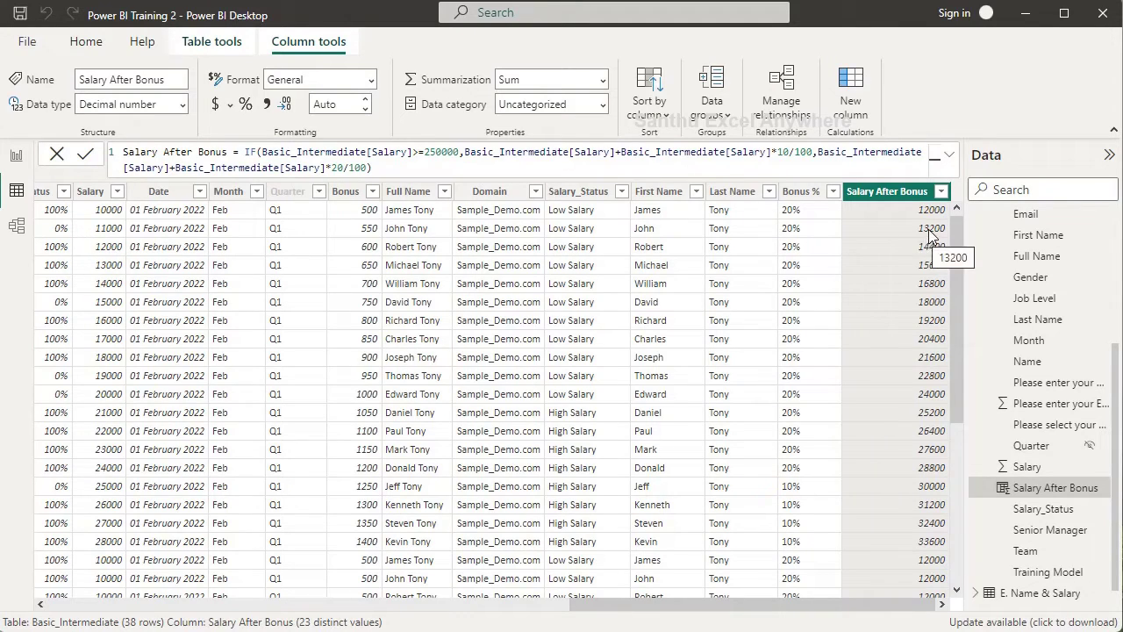
{"action": "scroll", "coordinate": [191, 454], "scroll_direction": "down", "scroll_amount": 5}
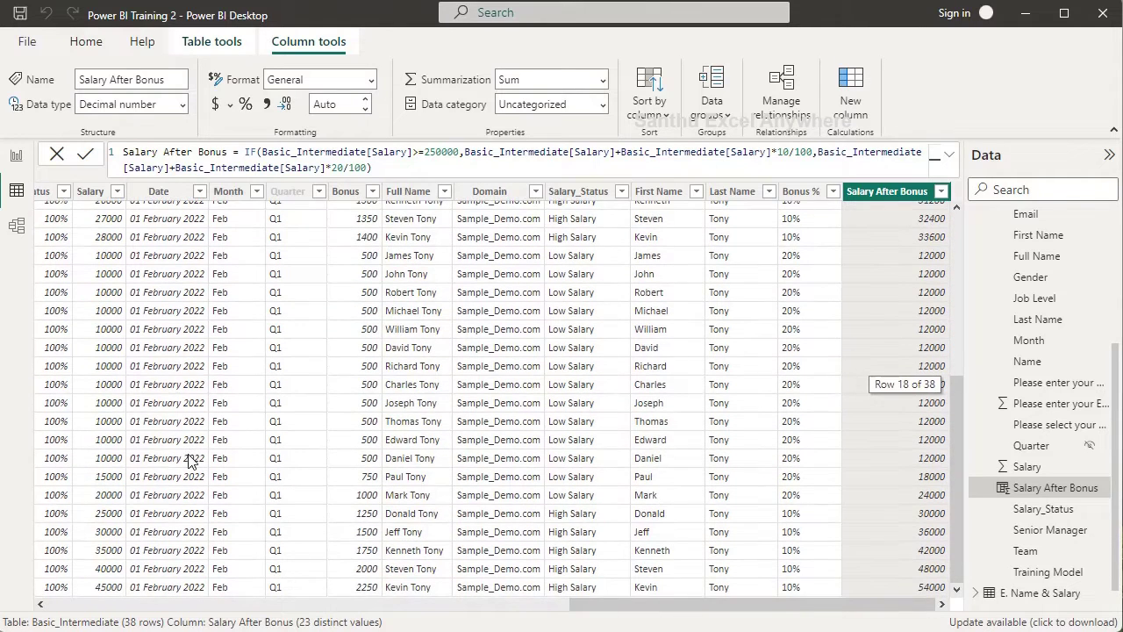
{"action": "scroll", "coordinate": [191, 455], "scroll_direction": "up", "scroll_amount": 4}
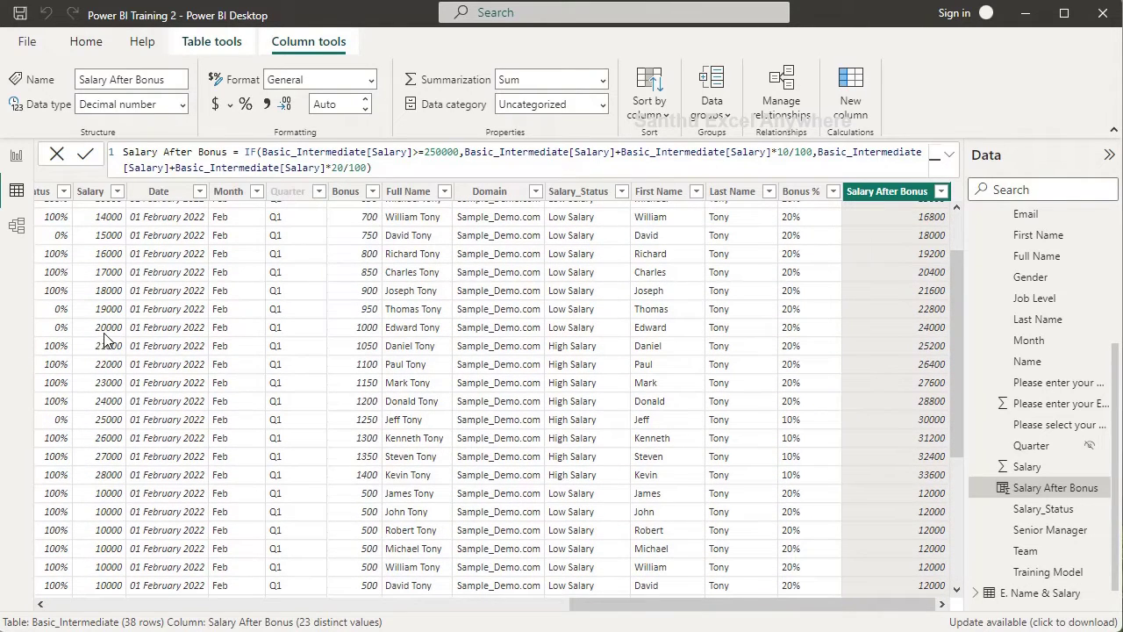